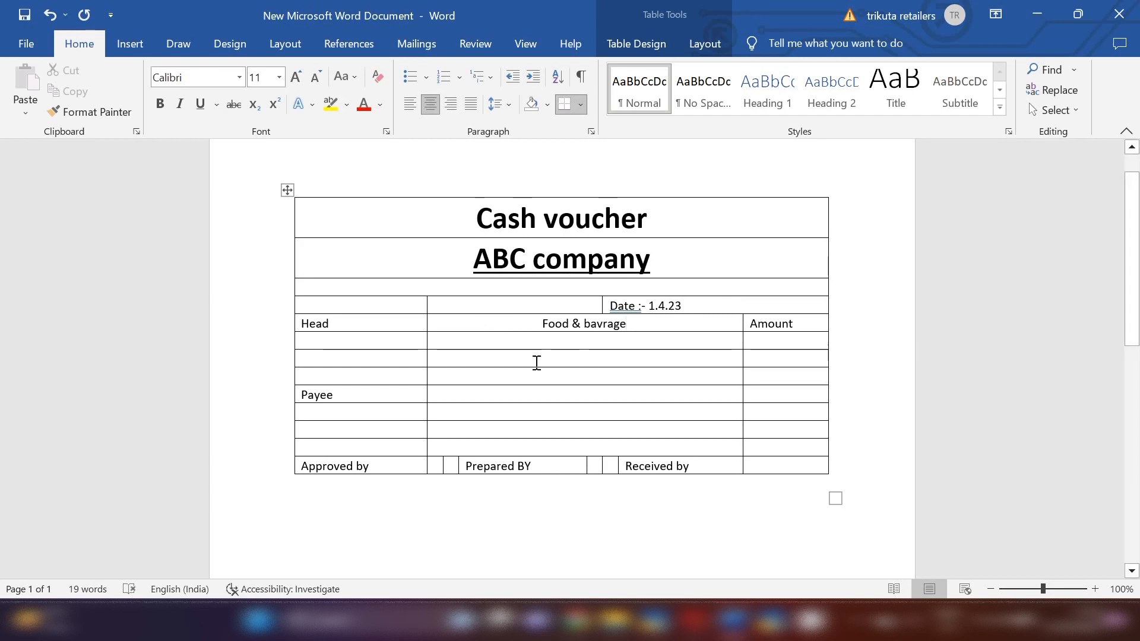
Enter 250 in the first cell below the Amount heading of the cash voucher
click(776, 346)
text(25)
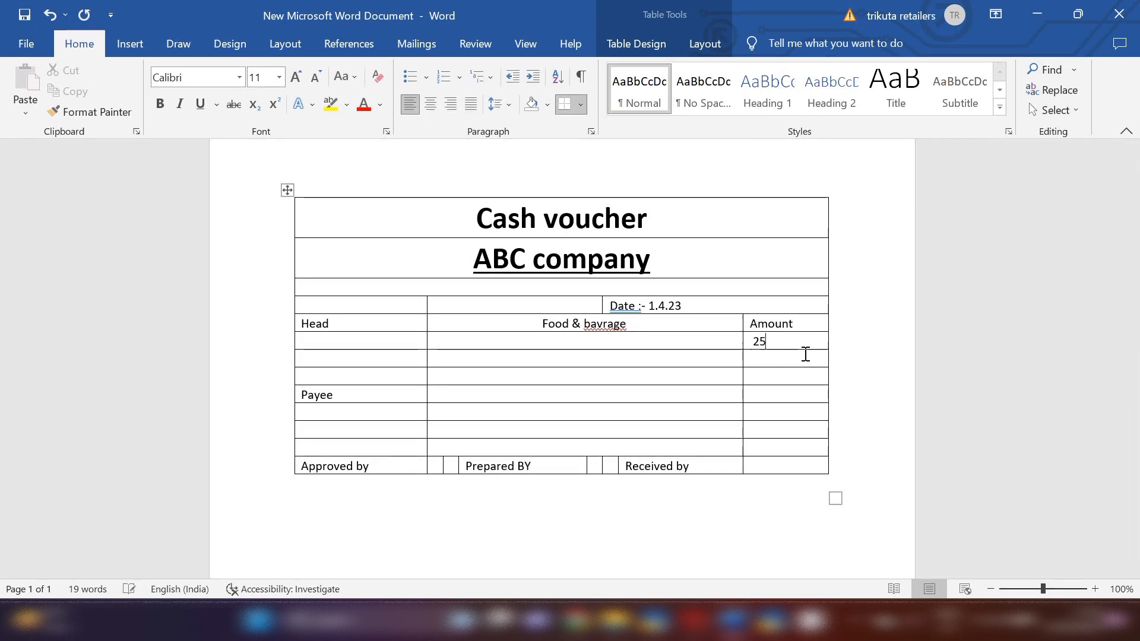
text(0)
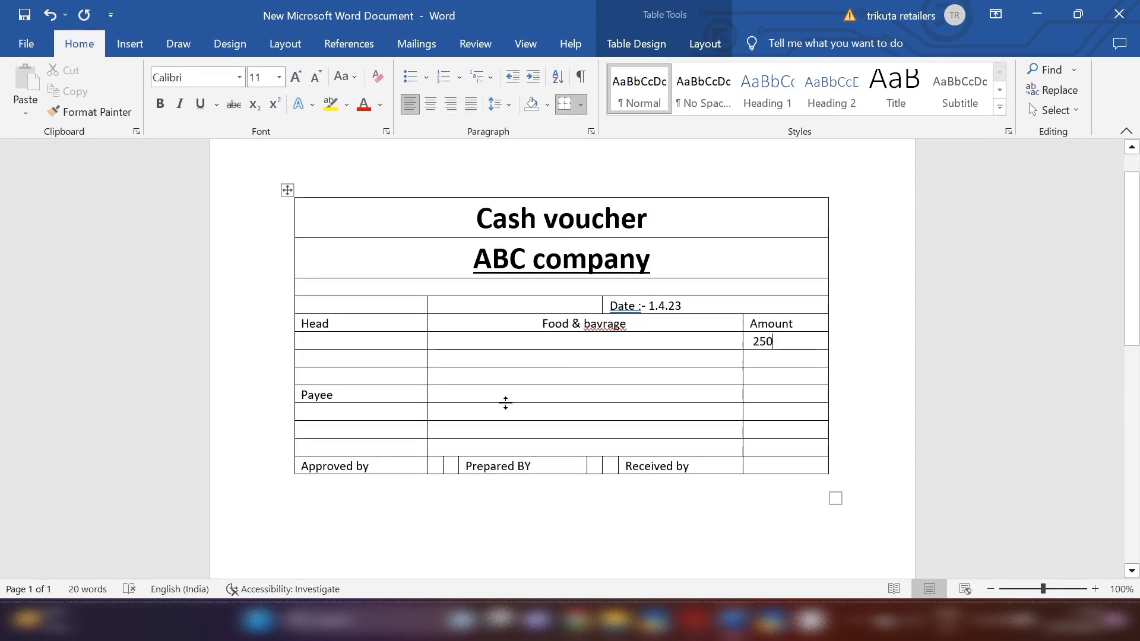
Fill the Payee row with "Being cash paid for food & beverage to" followed by the payee's name
right_click(456, 394)
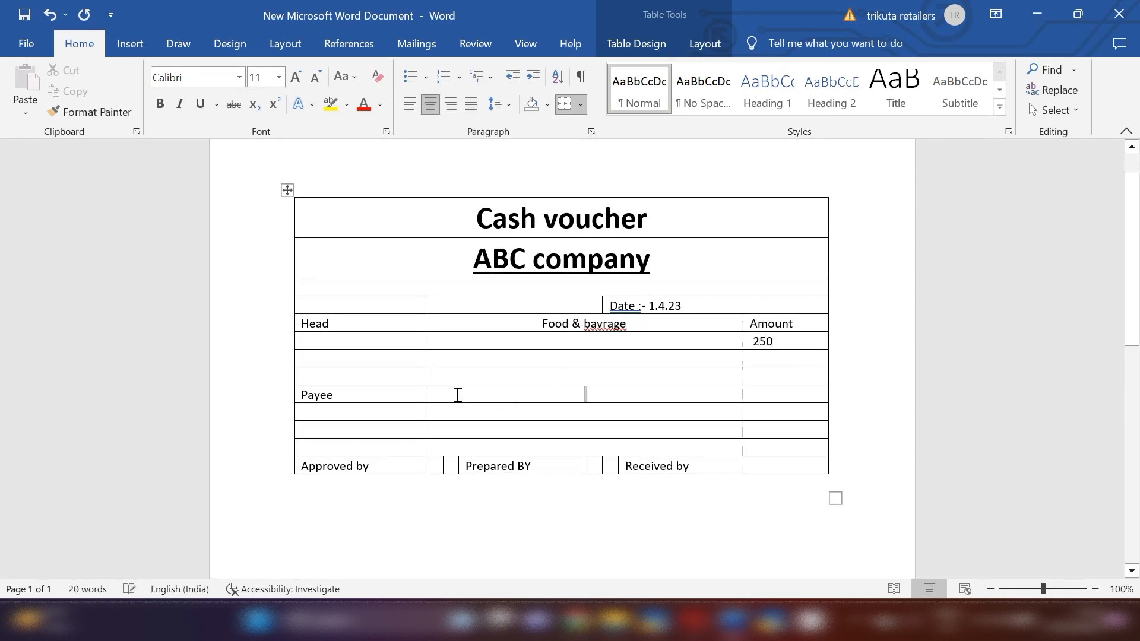
text(Being)
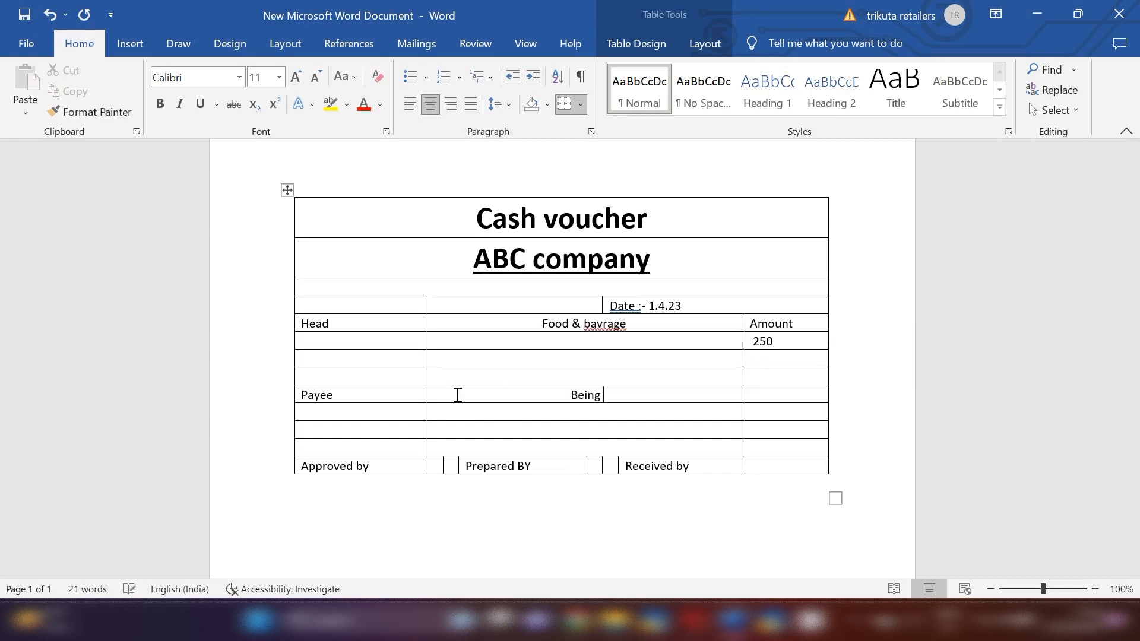
text( cash paid for food )
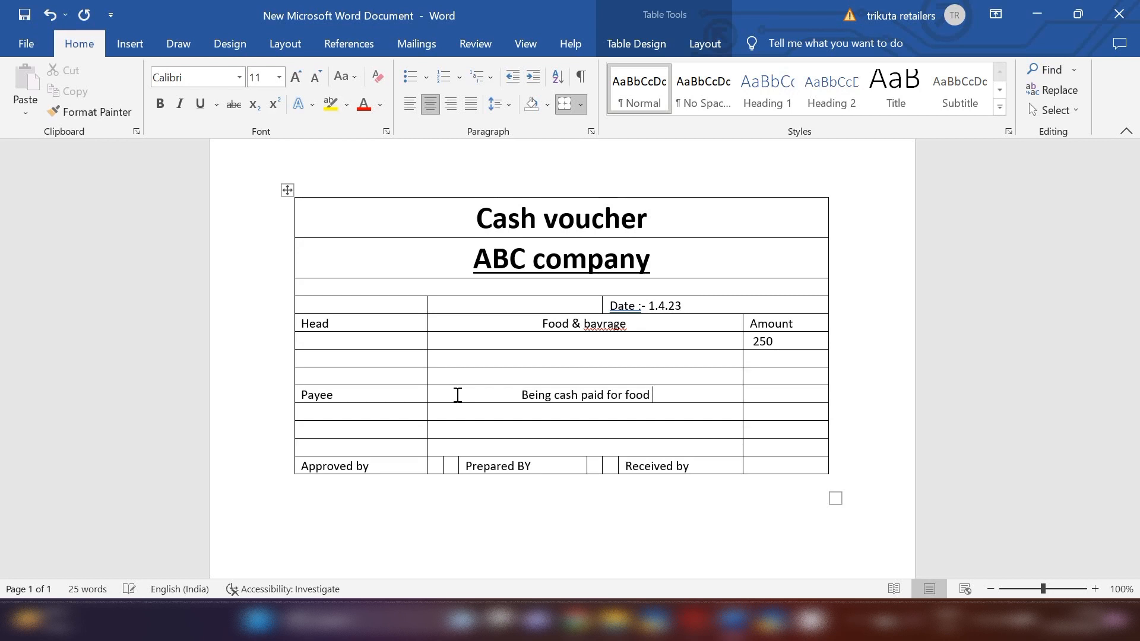
text(& bevr)
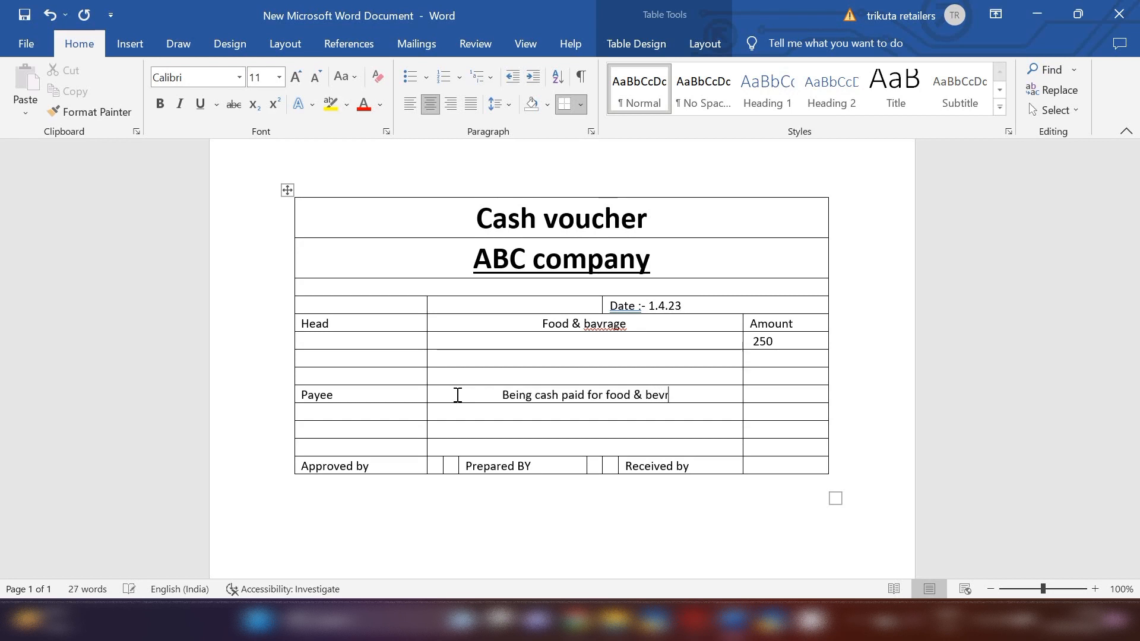
key(BackSpace)
text(erage to)
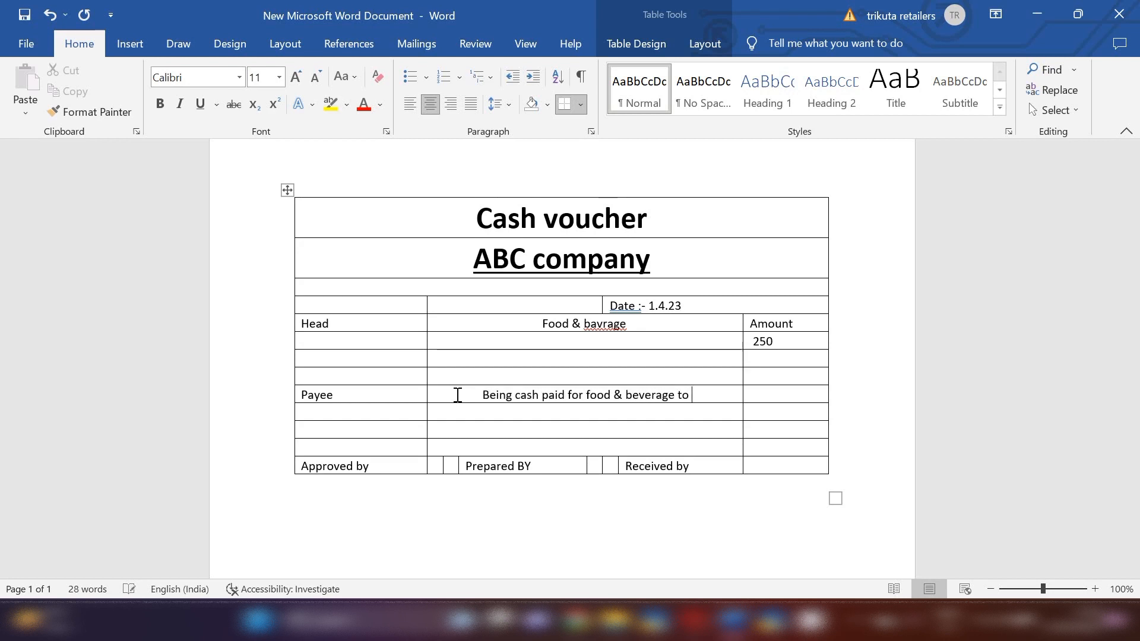
text( ad)
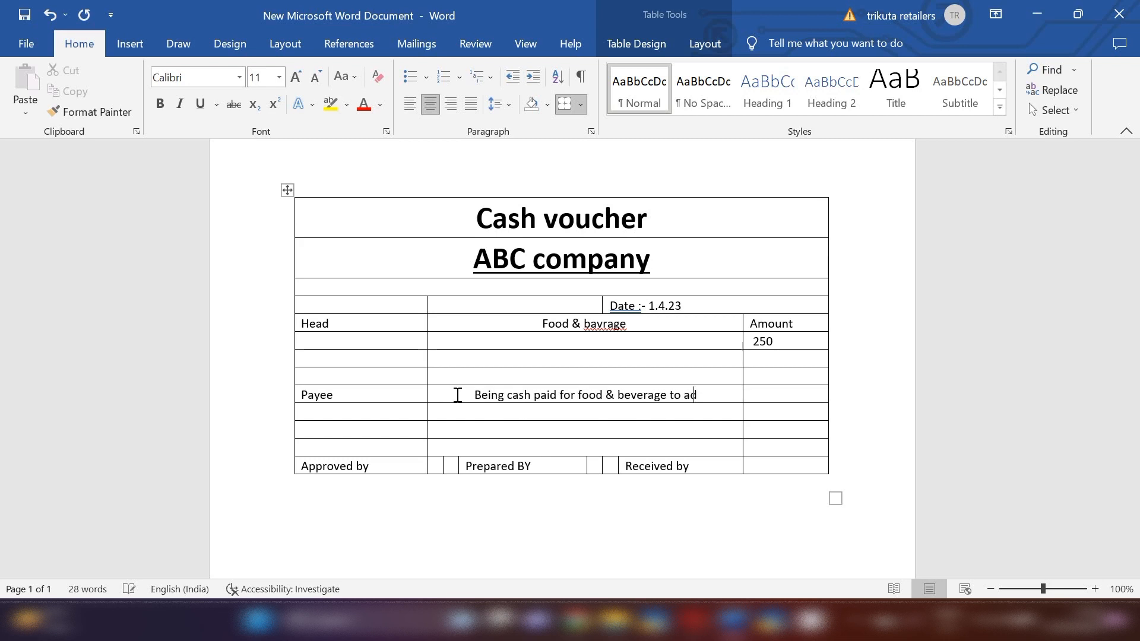
text(itya)
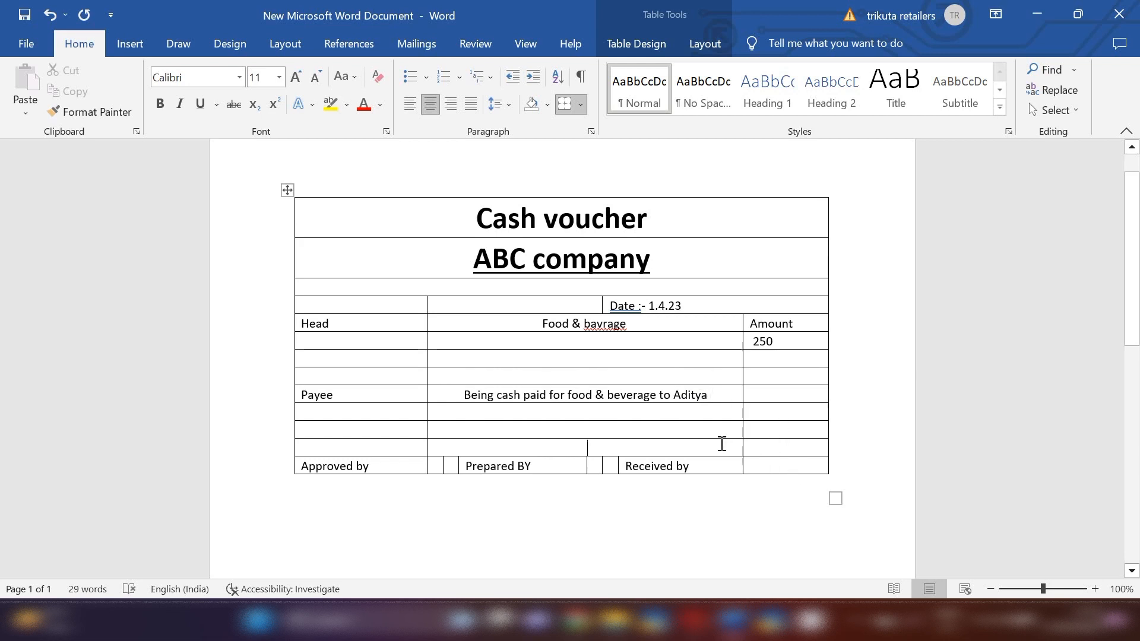
Label the row above the signatures "total" and enter 250 as its amount
text(toal)
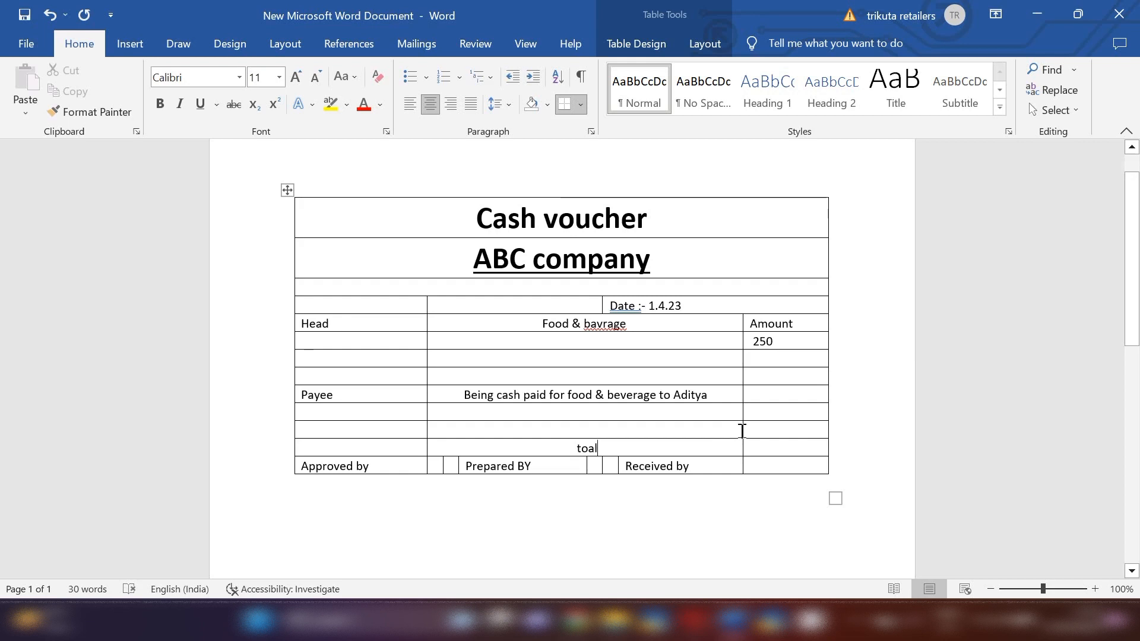
key(BackSpace)
key(BackSpace)
text(tal)
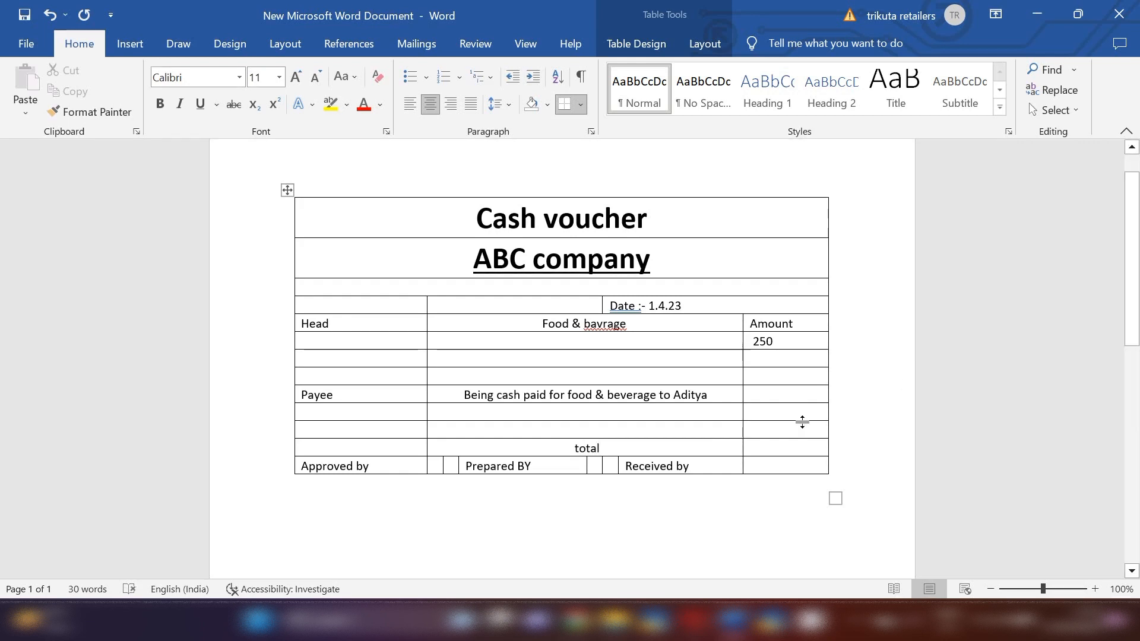
click(775, 444)
text(250)
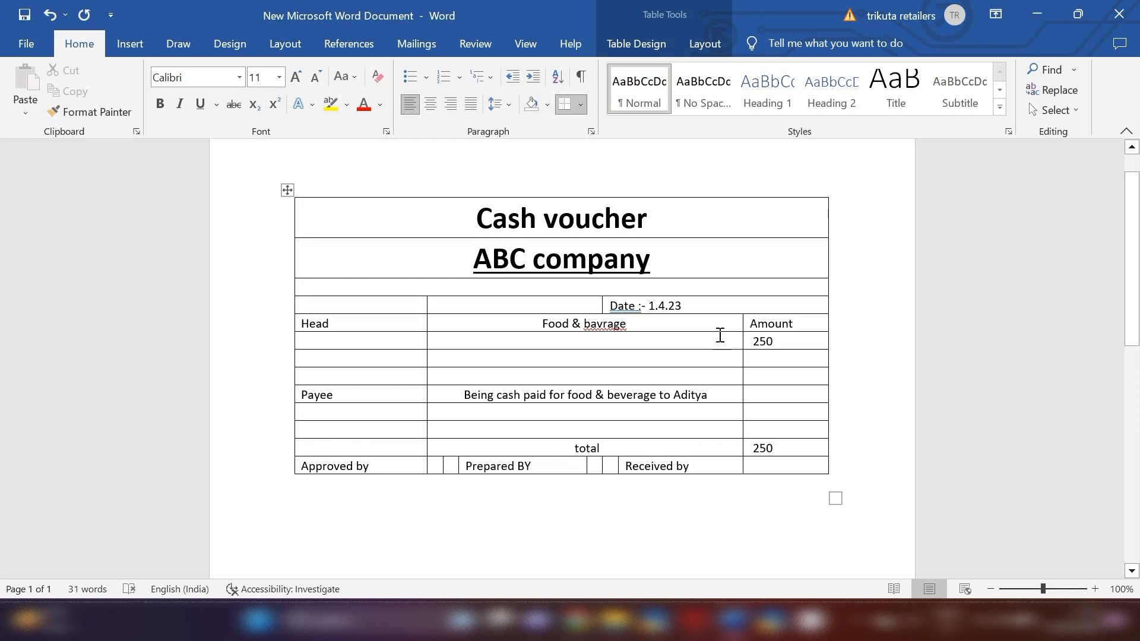
Correct the misspelled word in the Head row to "beverage" and copy the text "Food & beverage"
click(602, 323)
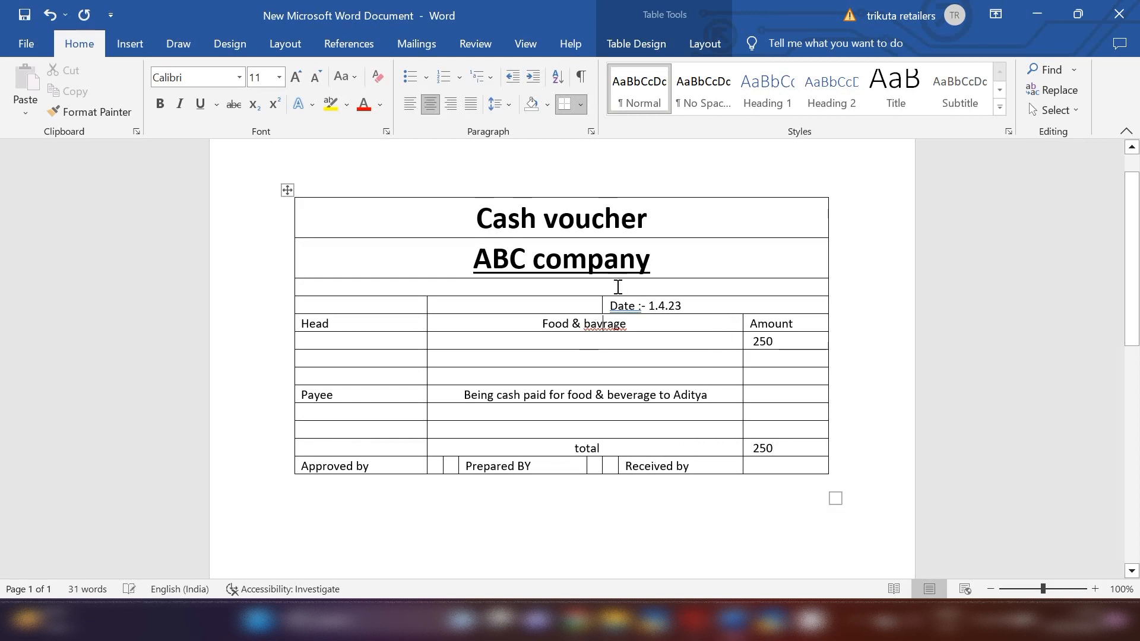
right_click(602, 323)
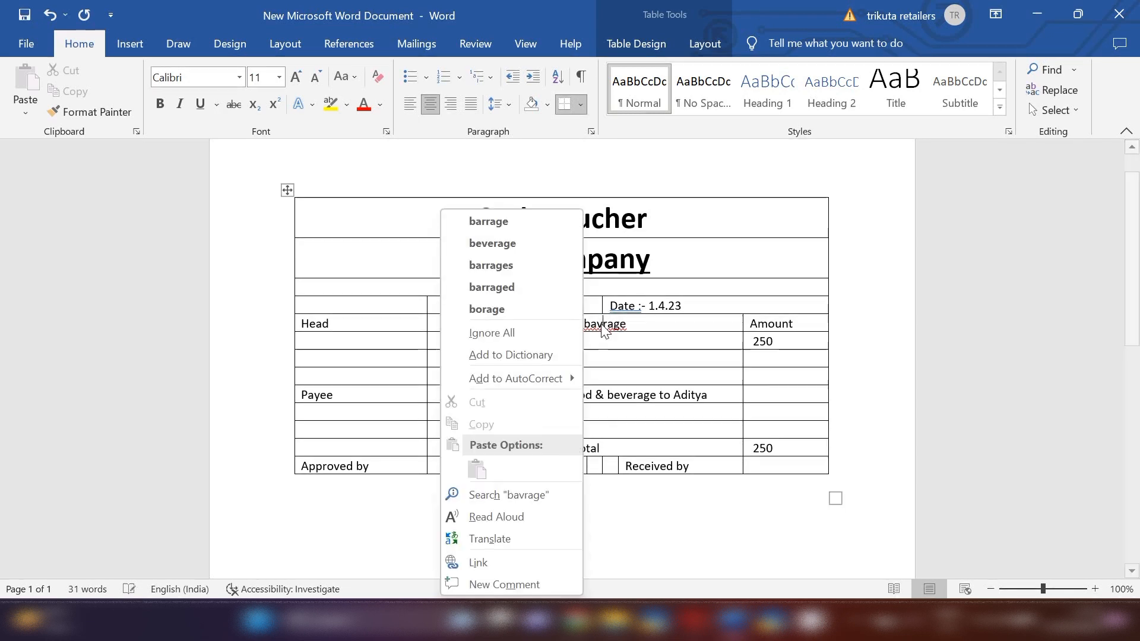
click(518, 244)
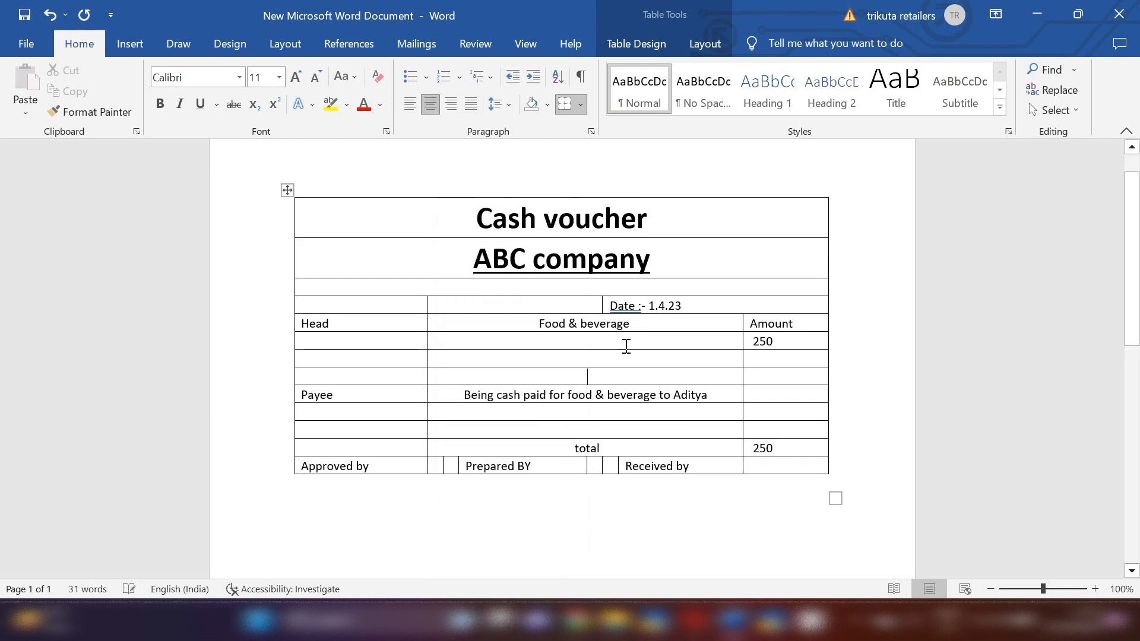
drag(647, 328, 494, 323)
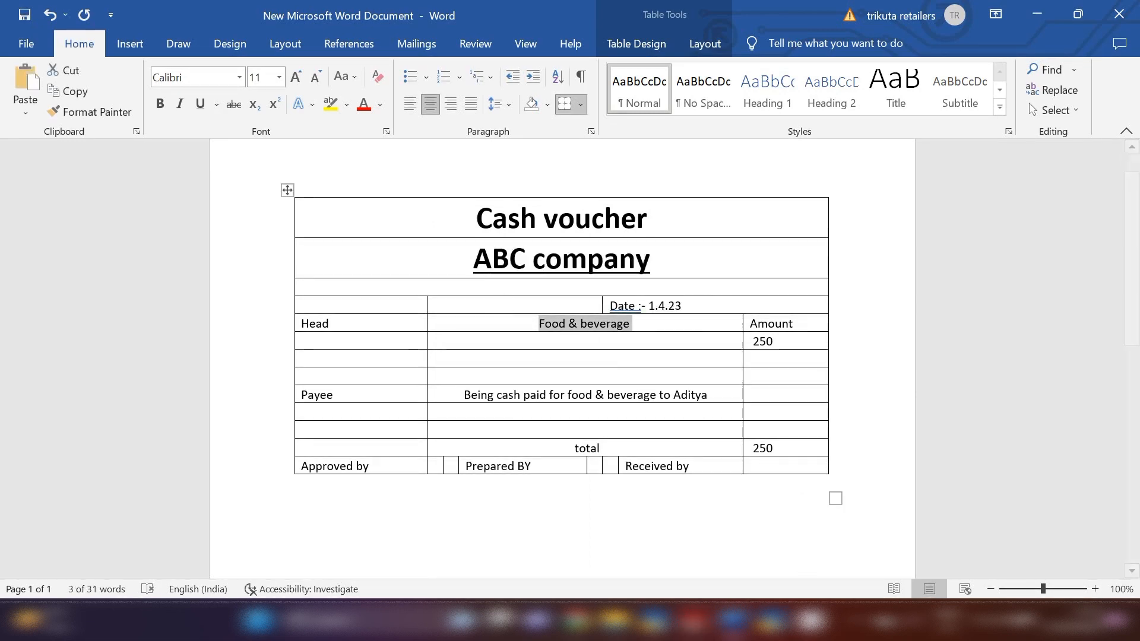
Switch to TallyPrime and open a new Journal voucher
click(770, 622)
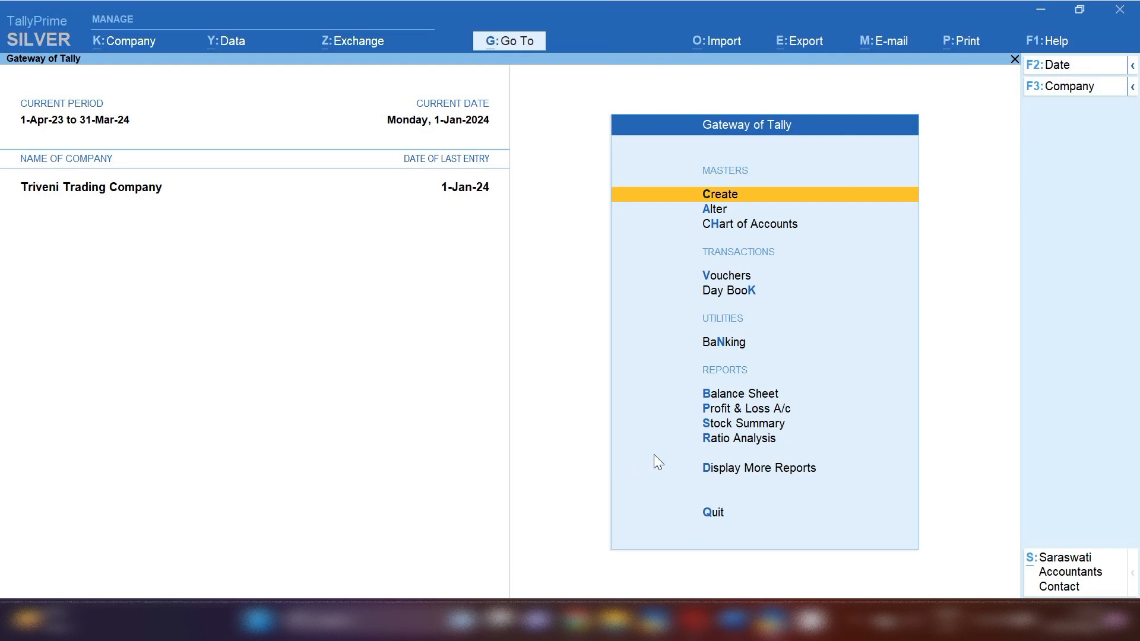
key(v)
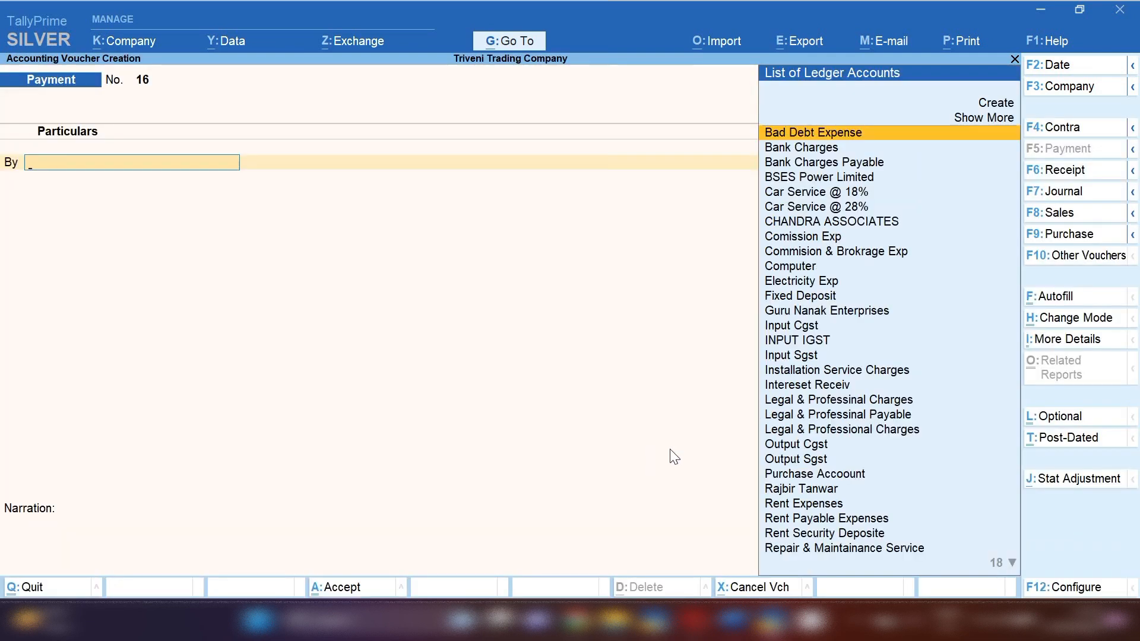
click(1061, 196)
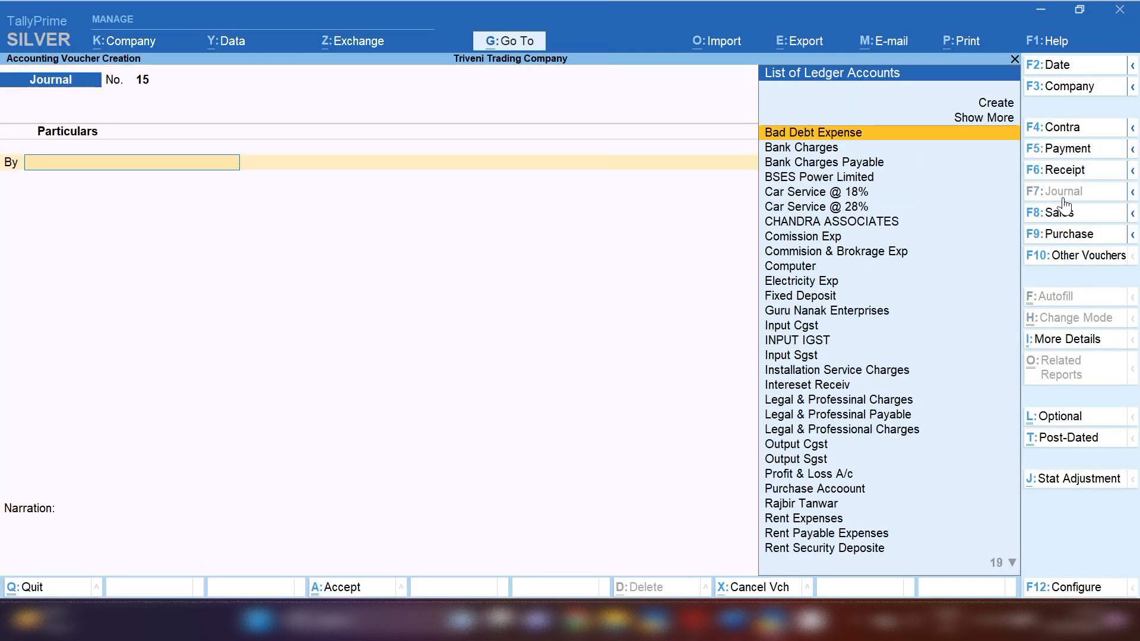
Check the date on the Word cash voucher and set the journal voucher date to 1-Apr-23
key(F2)
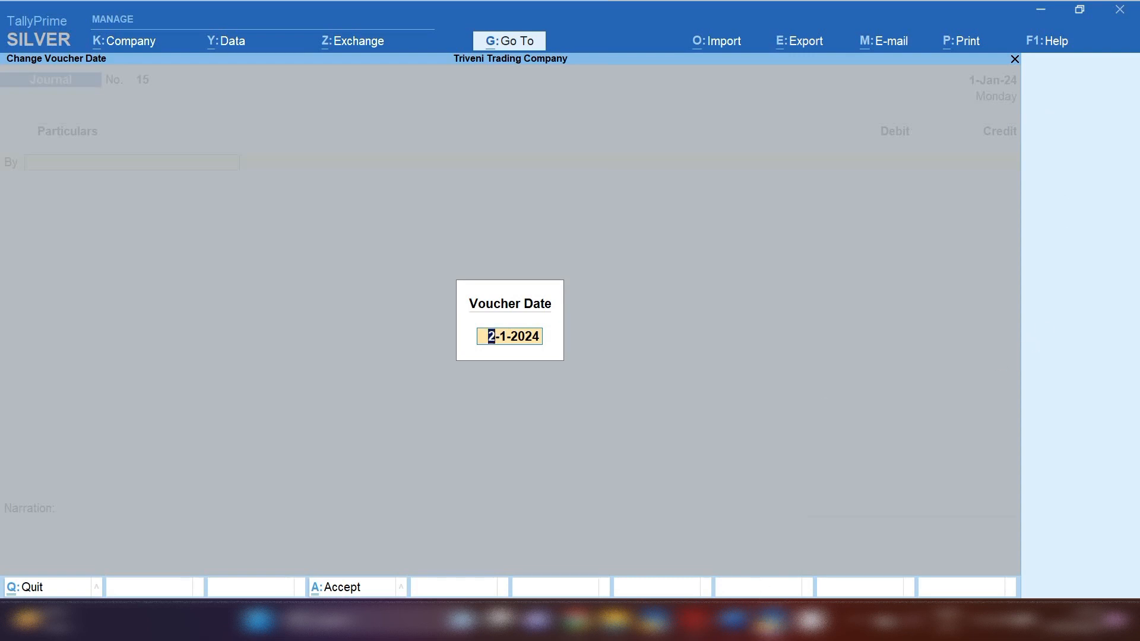
click(736, 543)
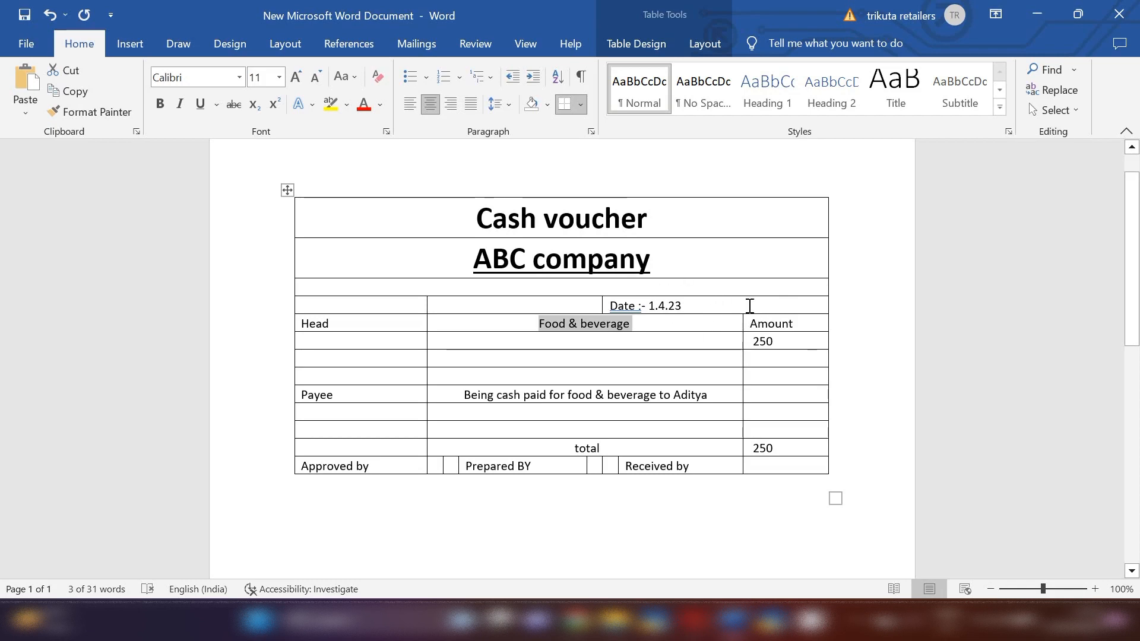
key(alt+Tab)
text(1.)
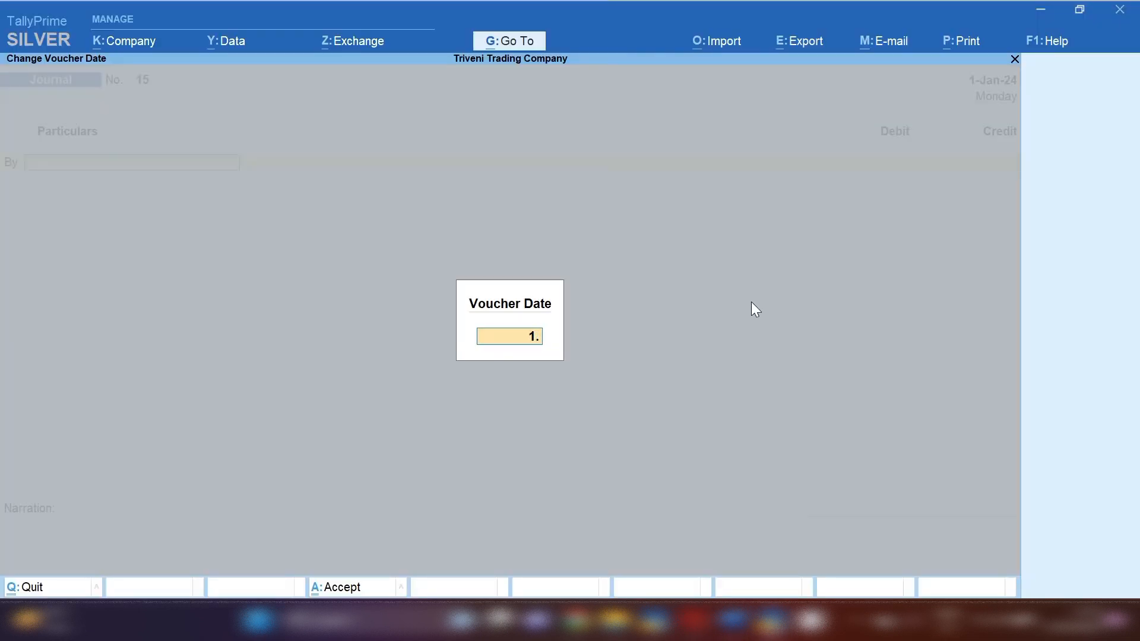
text(4.24)
key(Return)
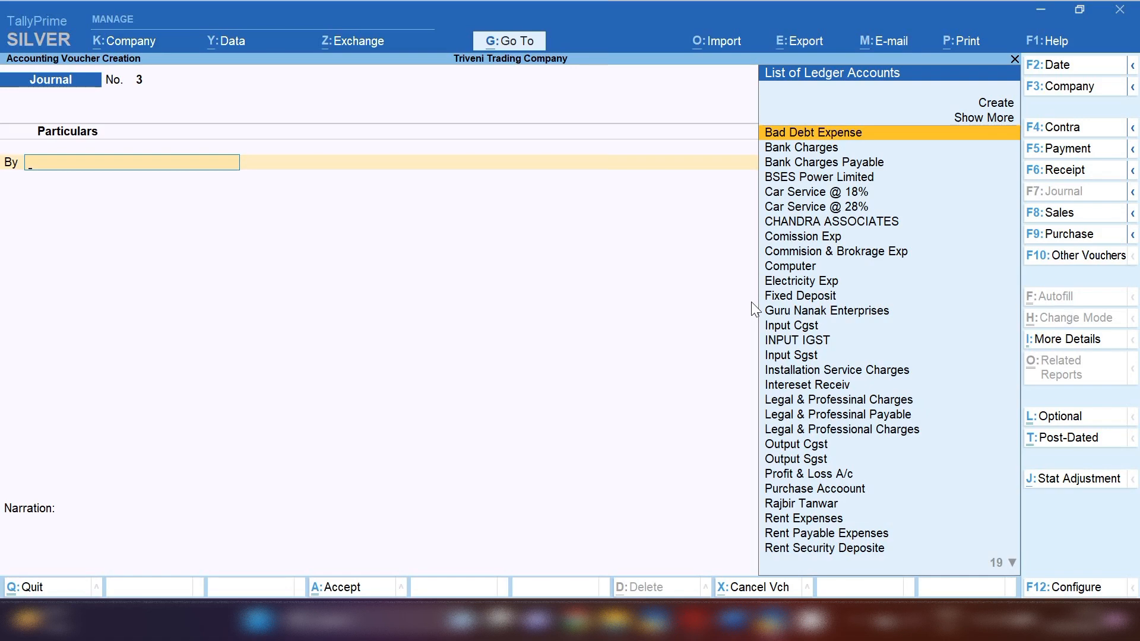
Start a new ledger from the voucher, named "Food & beverage" and grouped under Indirect Expenses
key(alt+c)
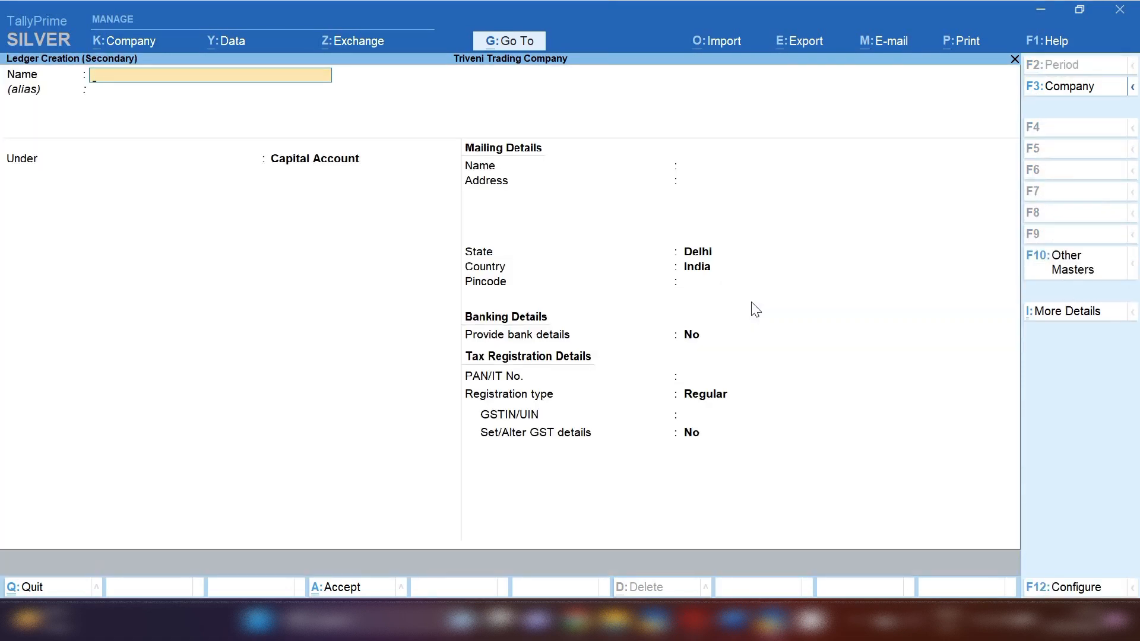
key(ctrl+alt+v)
key(Return)
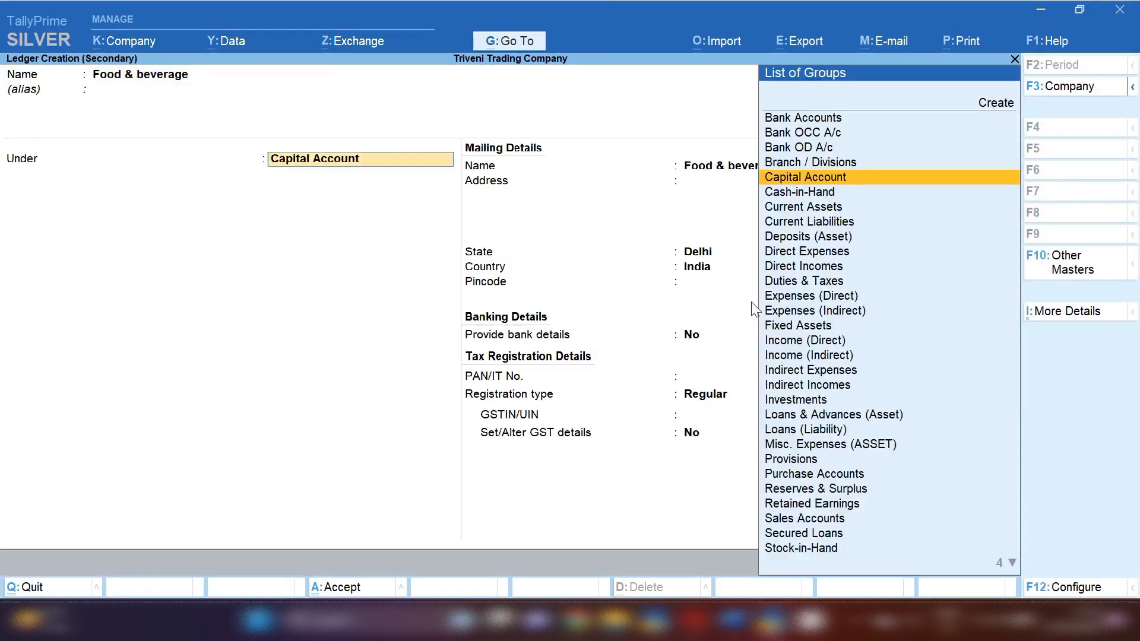
text(Indi)
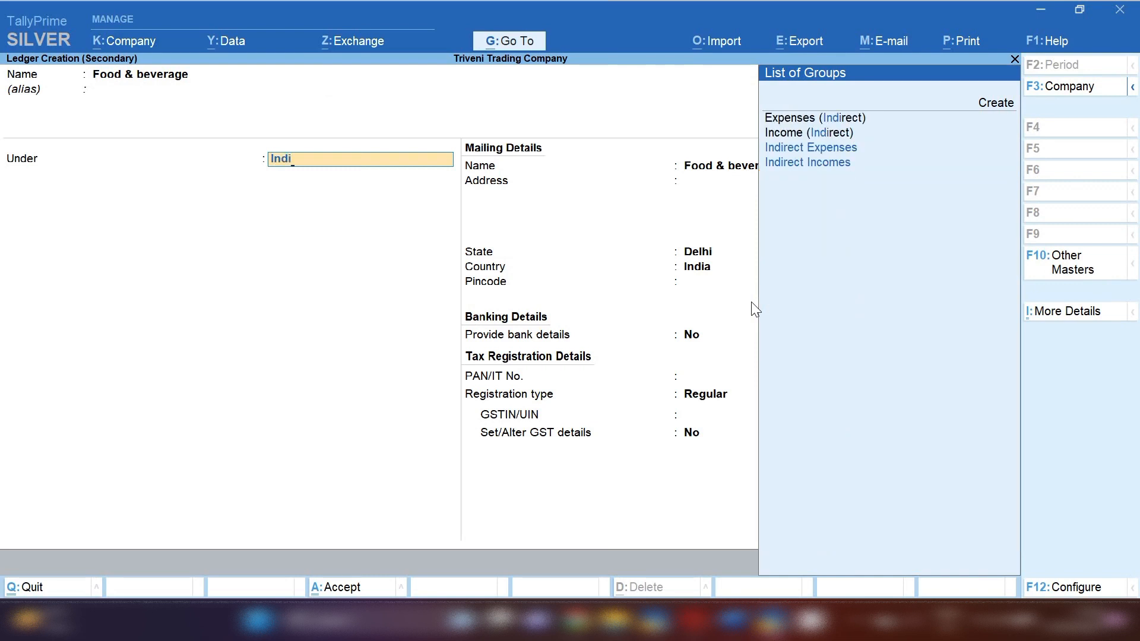
key(Return)
key(Return)
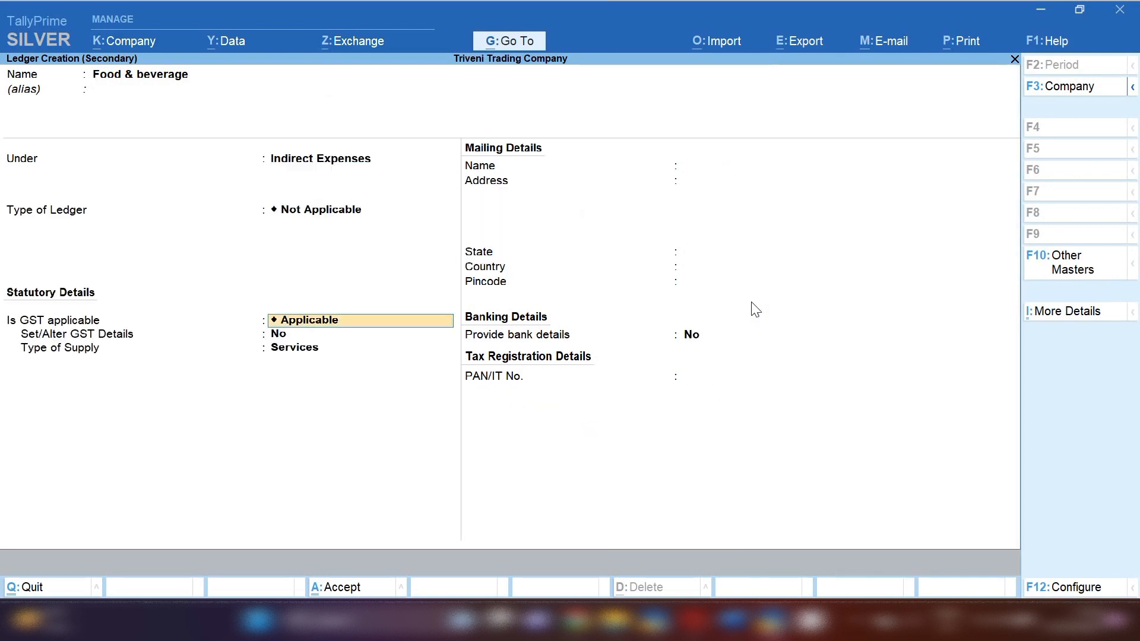
Set GST applicability to Not Applicable for the Food & beverage ledger and save it
text(N)
key(Down)
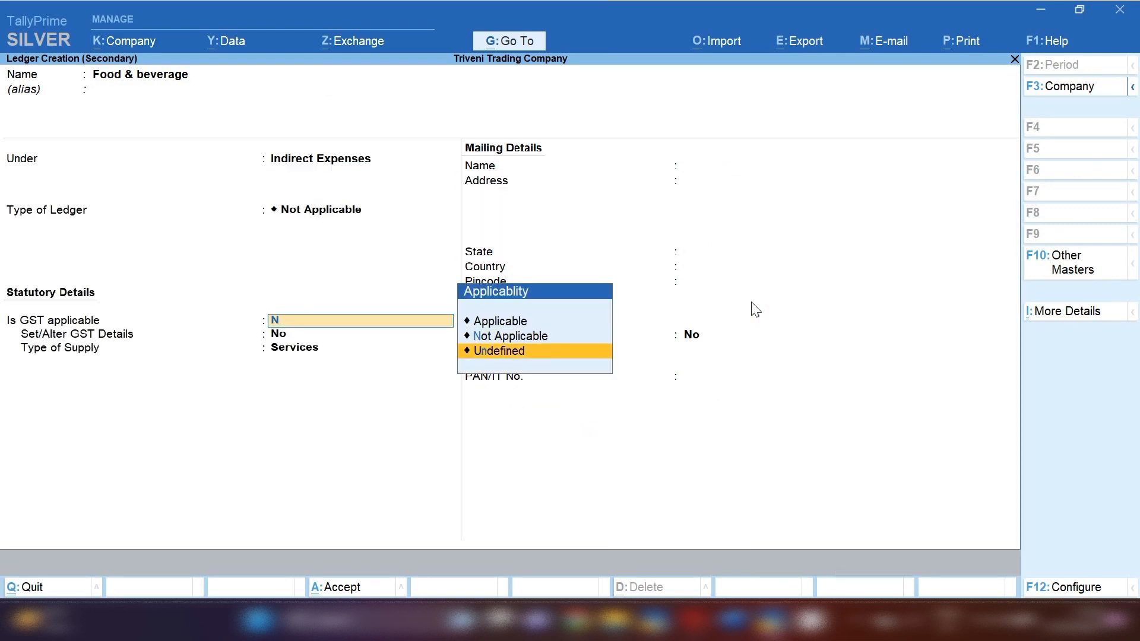
key(Up)
key(Return)
key(Return)
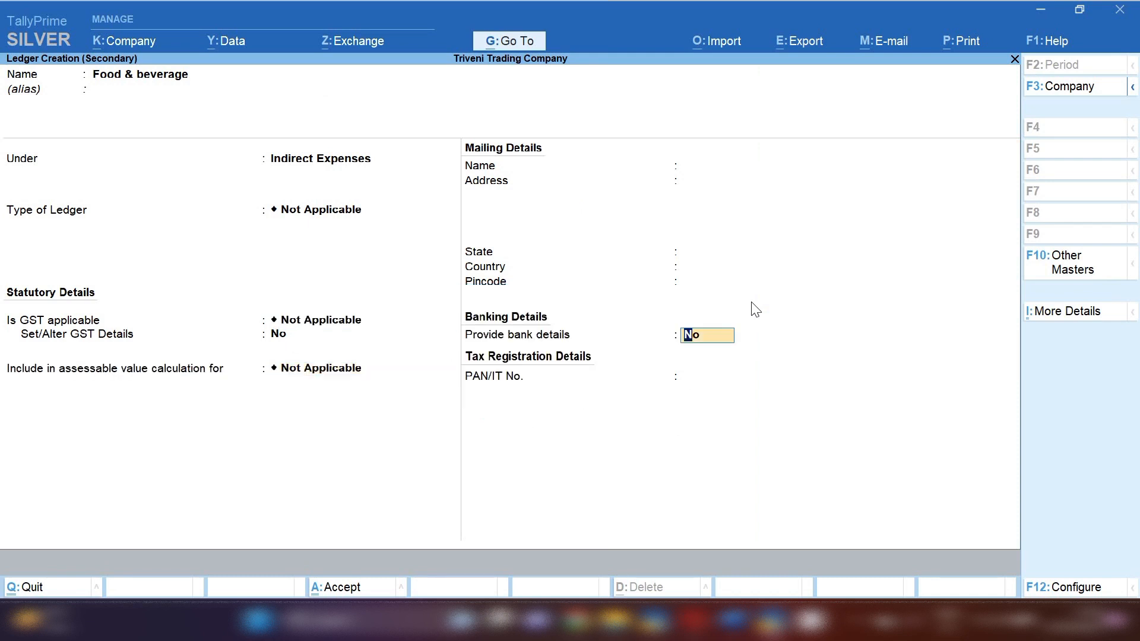
key(ctrl+a)
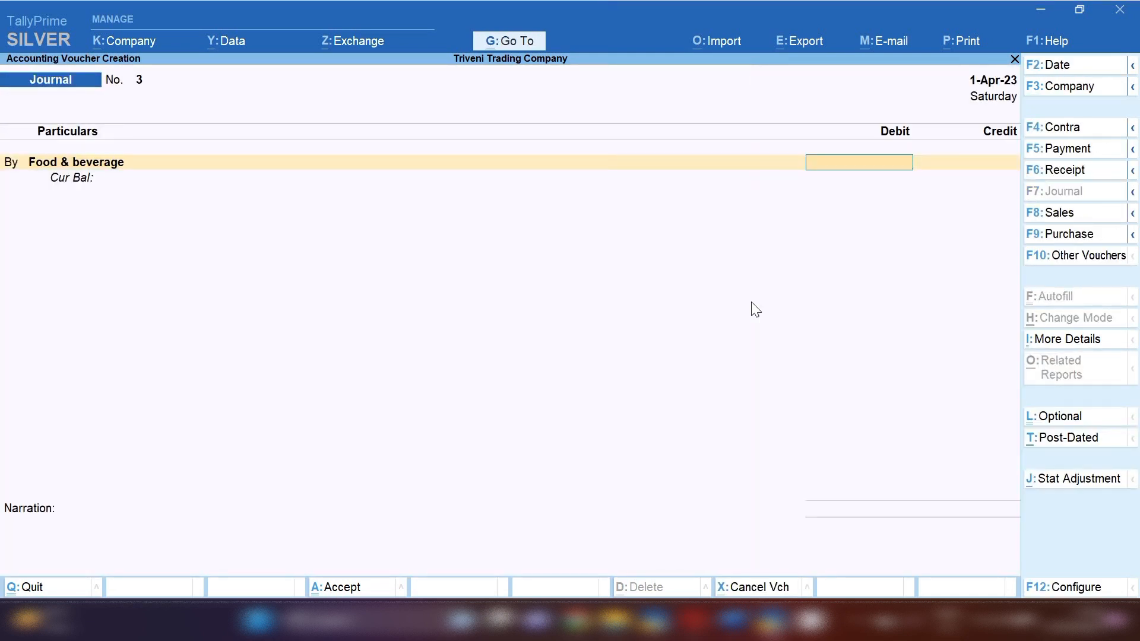
Check the amount on the Word cash voucher and debit Food & beverage with 250
key(alt+Tab)
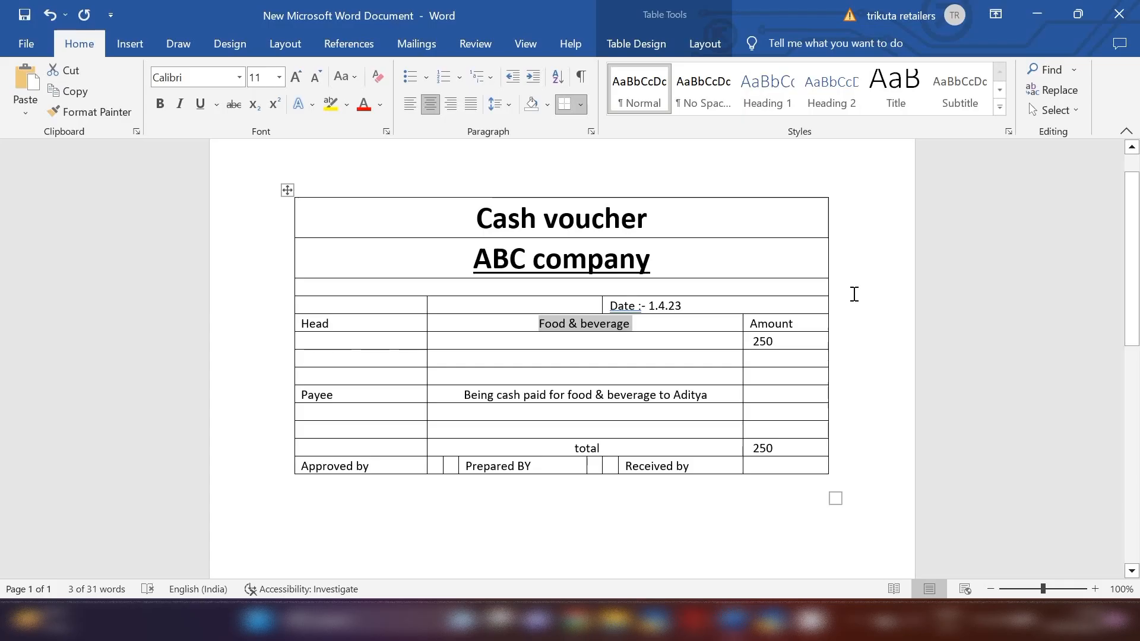
key(alt+Tab)
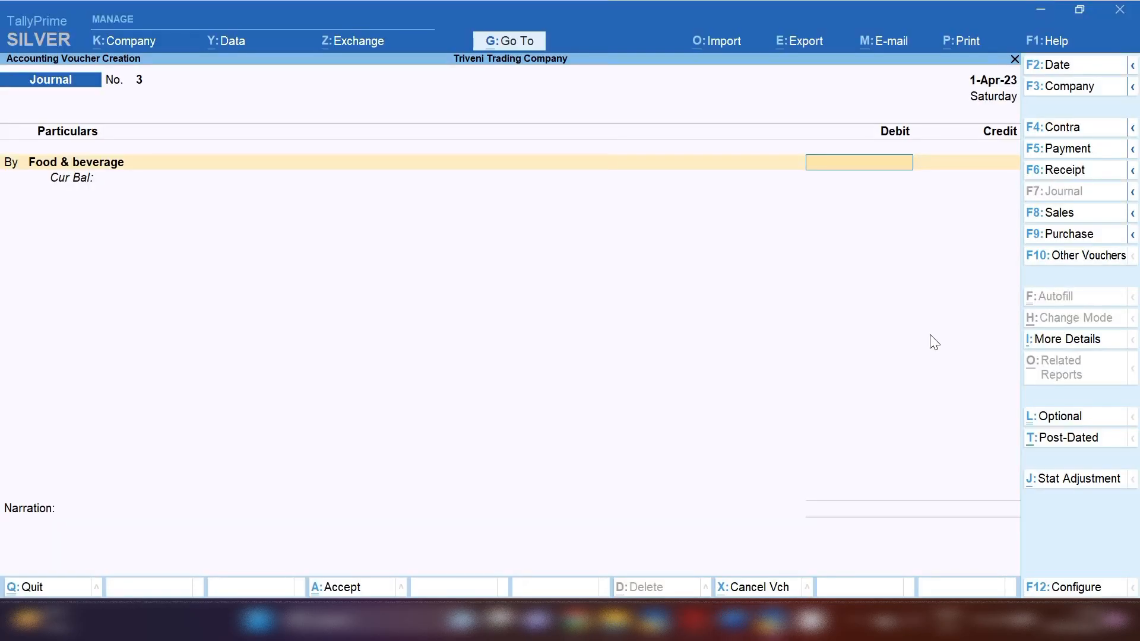
text(250)
key(Return)
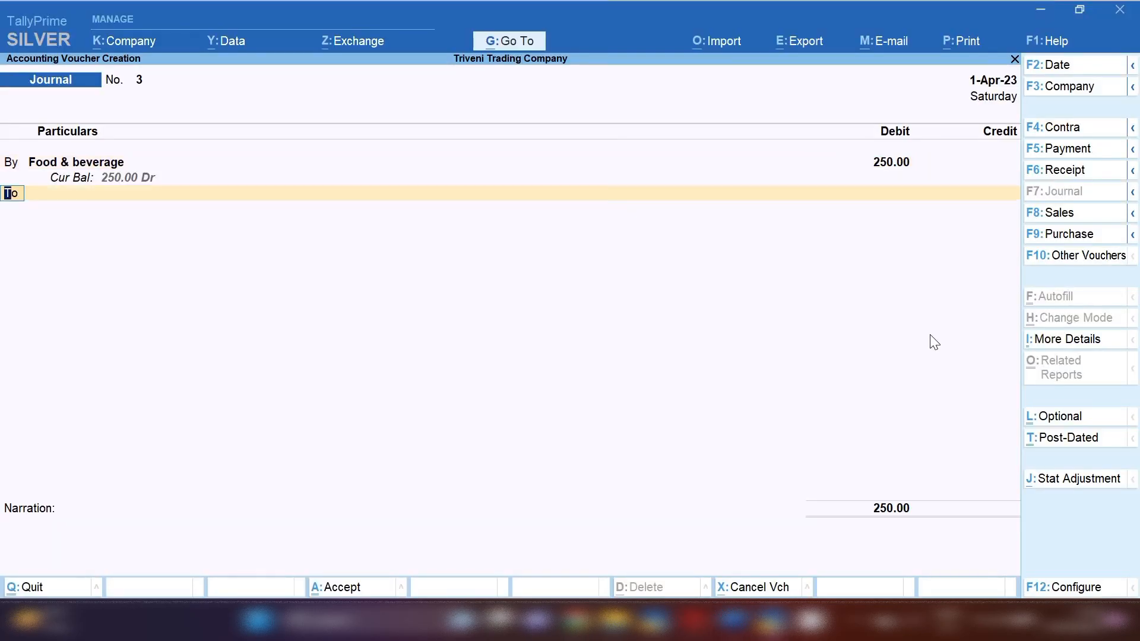
Credit the Cash ledger with 250 in the journal voucher
key(Return)
text(Cash)
key(Return)
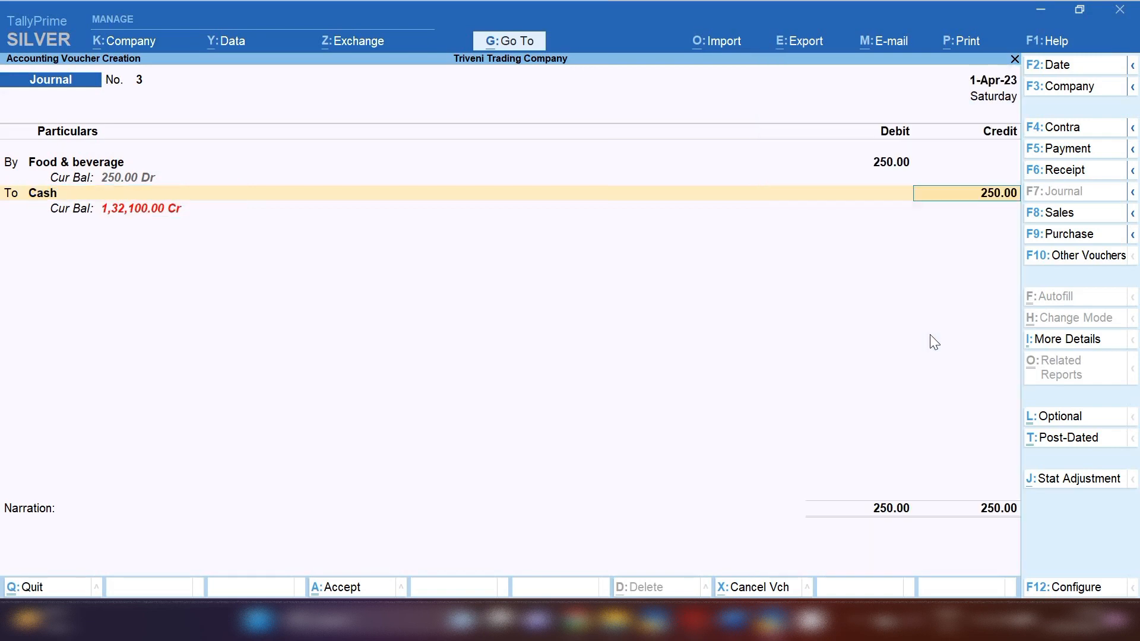
key(Return)
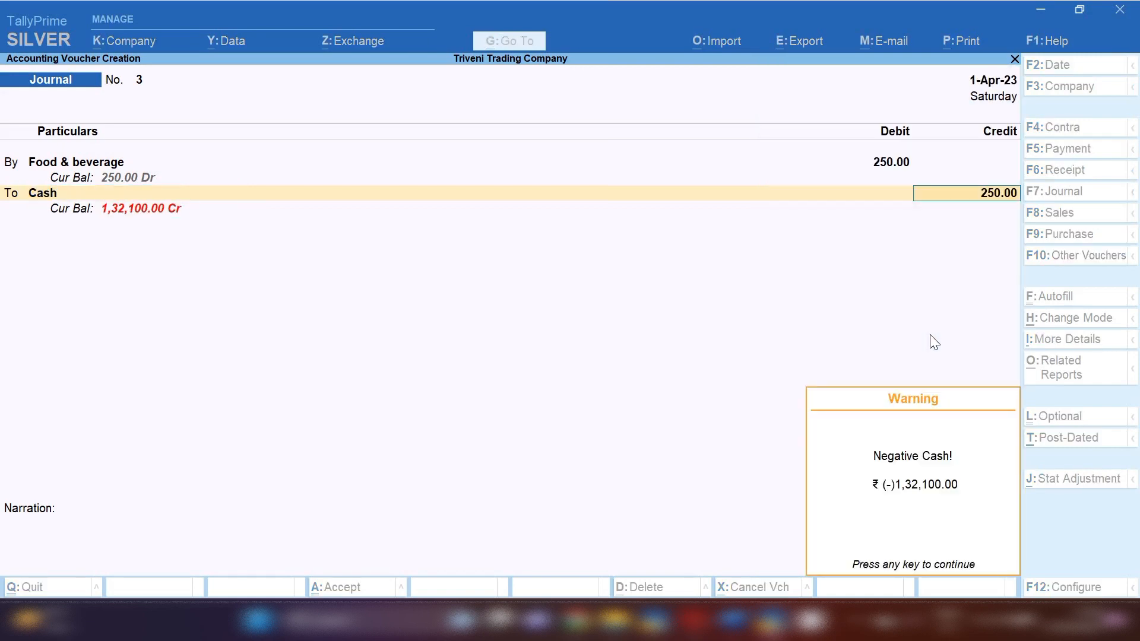
Copy the payee description from the Word cash voucher into the TallyPrime journal narration and save the voucher
key(Return)
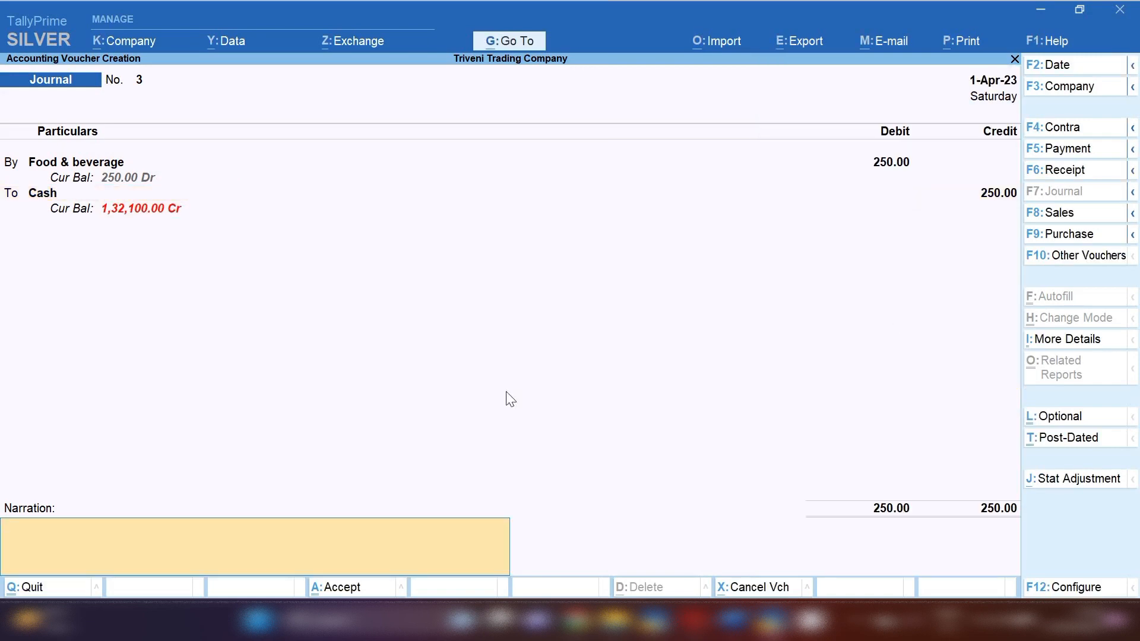
key(alt+Tab)
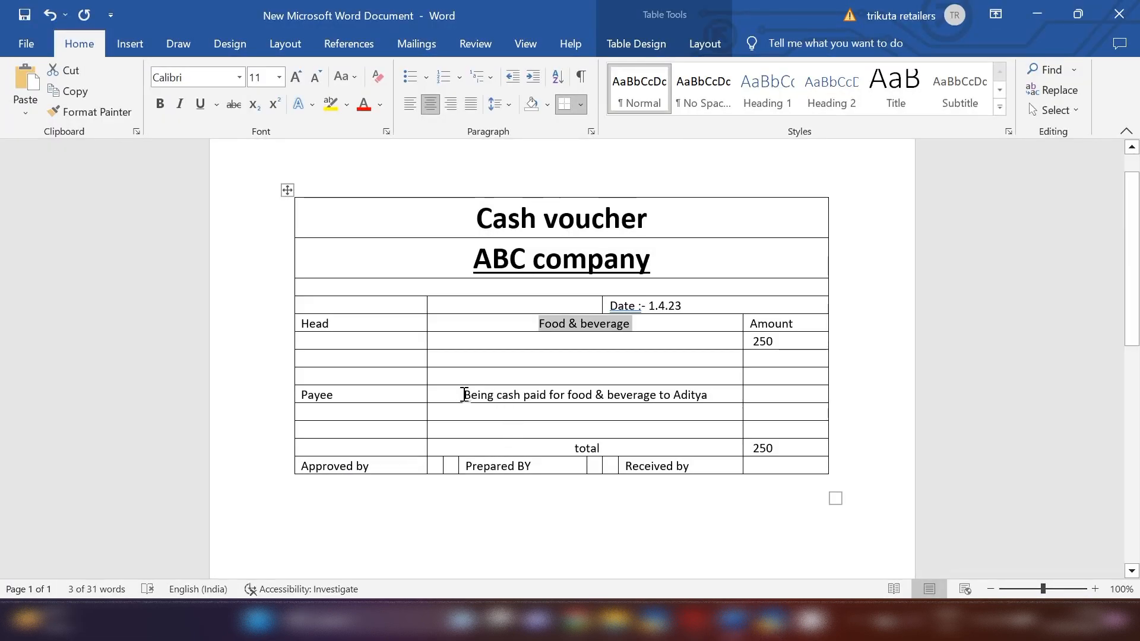
drag(463, 395, 727, 394)
key(ctrl+c)
key(alt+Tab)
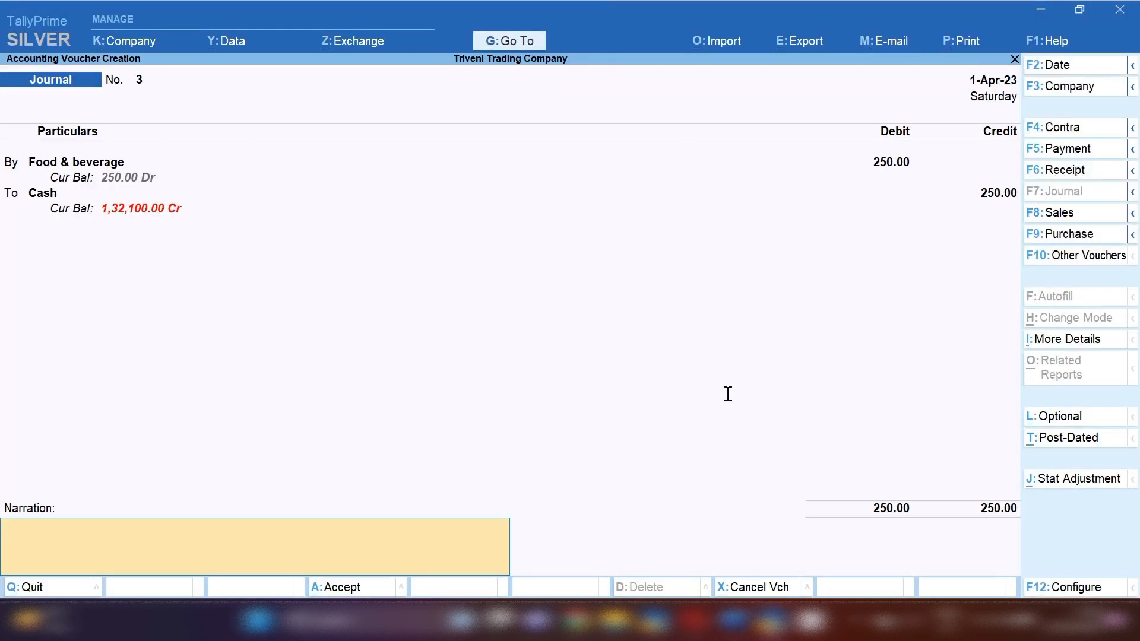
key(ctrl+v)
key(Return)
key(Return)
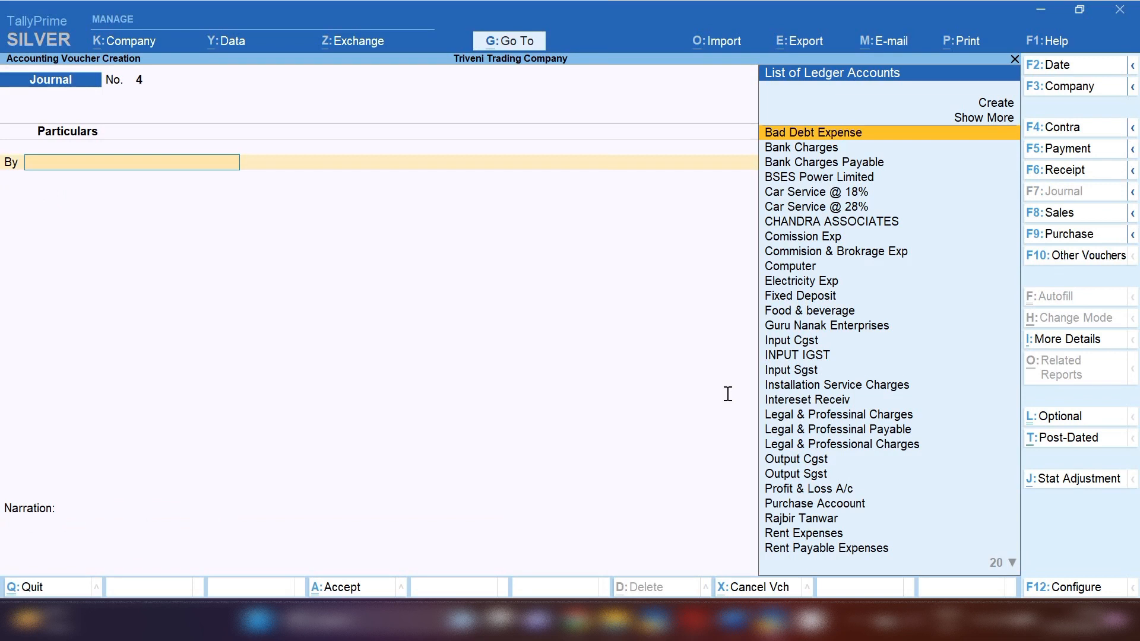
Switch to the Word cash voucher and change its date to 5.4.23
key(alt+Tab)
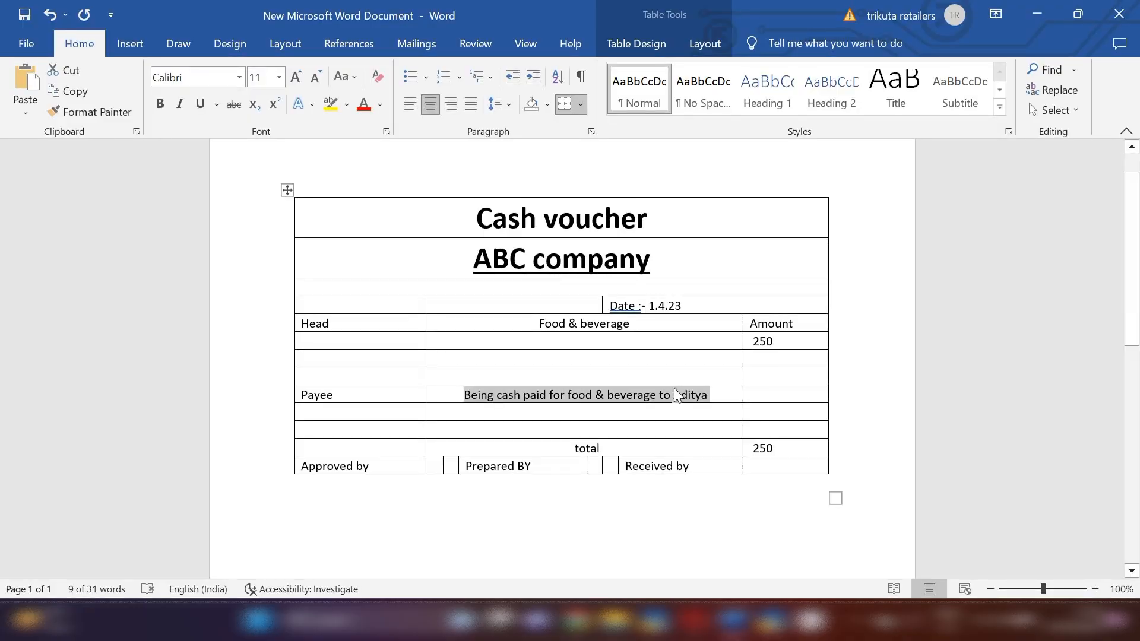
click(662, 306)
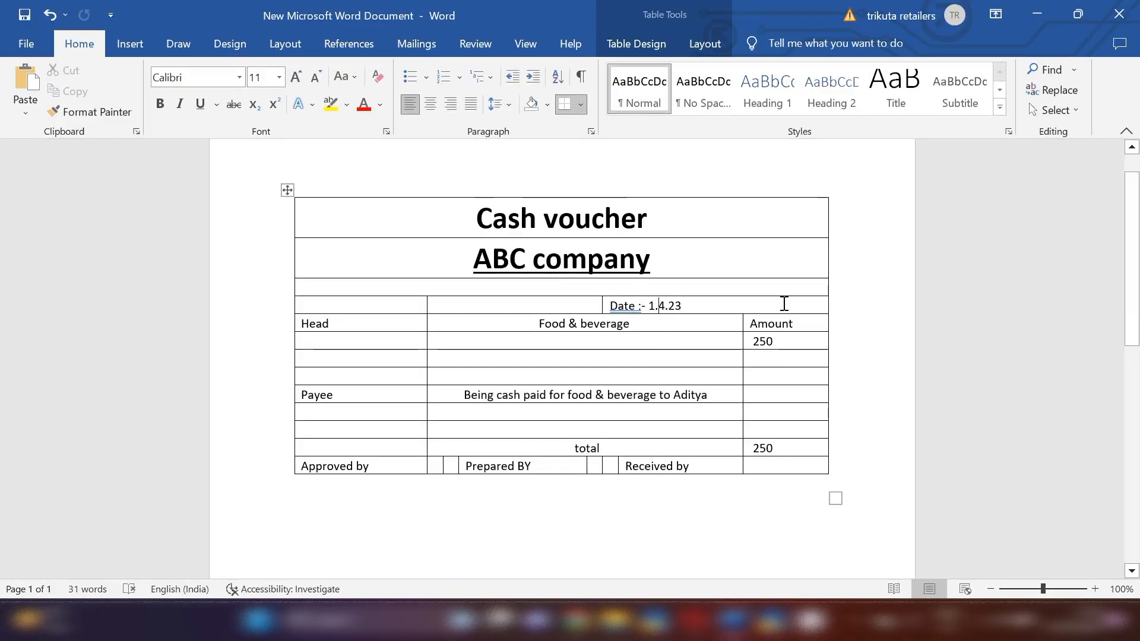
key(BackSpace)
key(BackSpace)
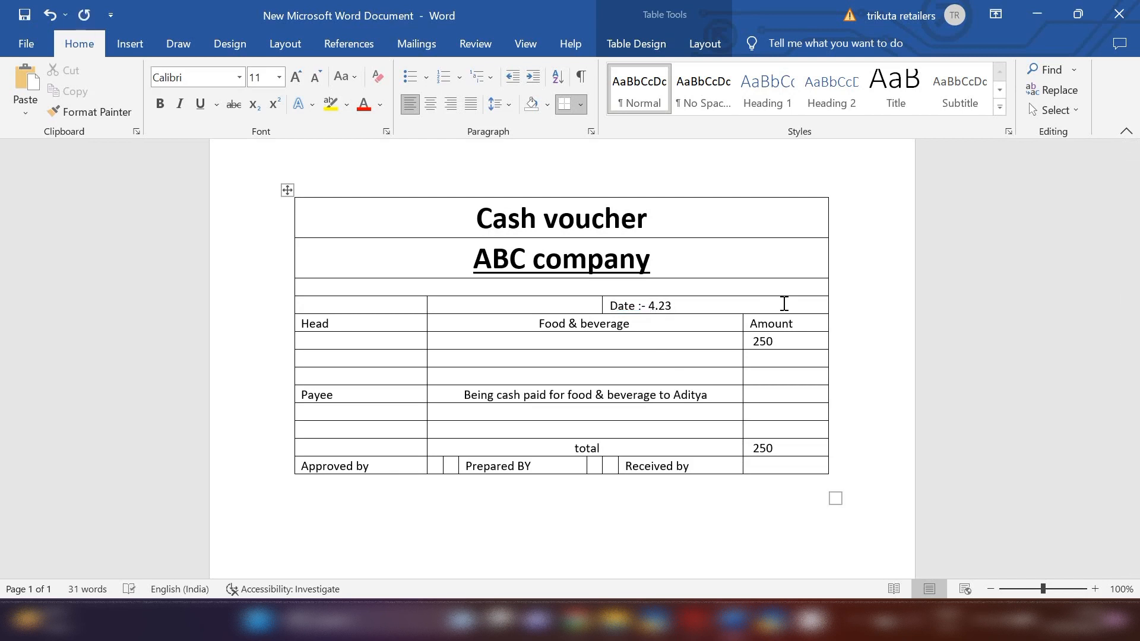
text(5.)
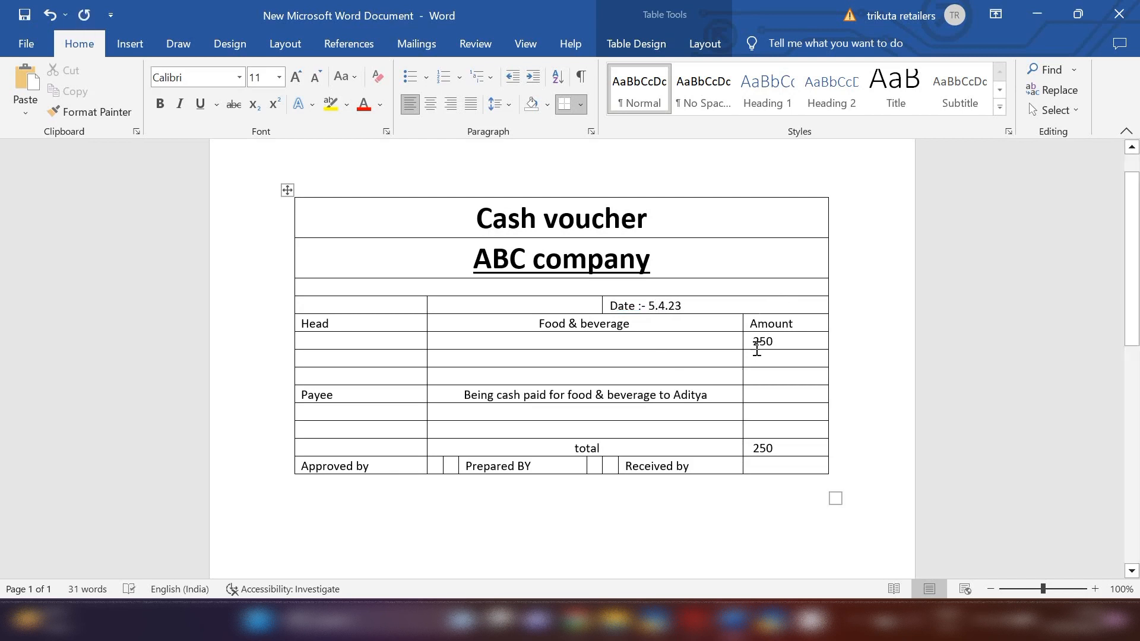
Remove the 250 entry from the row below the Head line, leaving the total row as is
drag(791, 341, 729, 341)
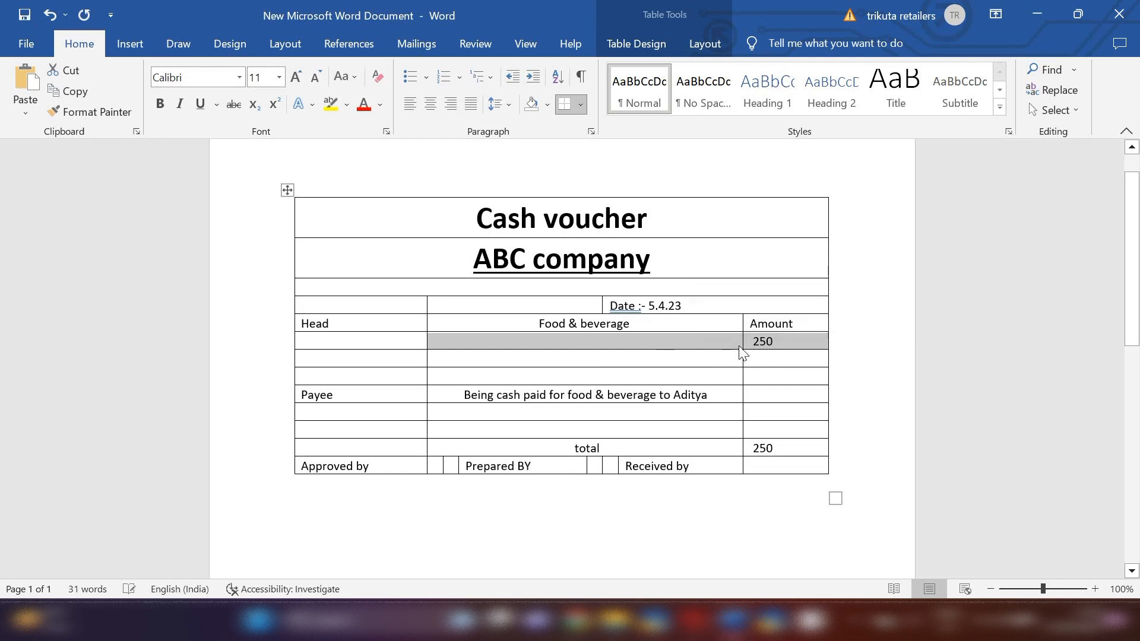
key(ctrl+v)
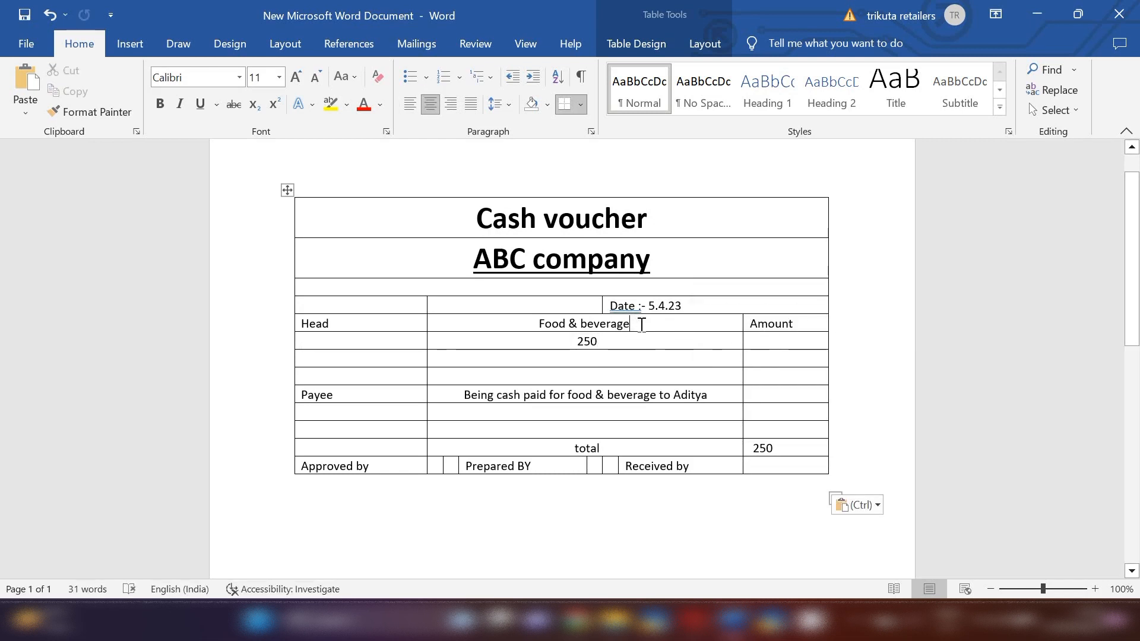
drag(602, 341, 558, 346)
key(BackSpace)
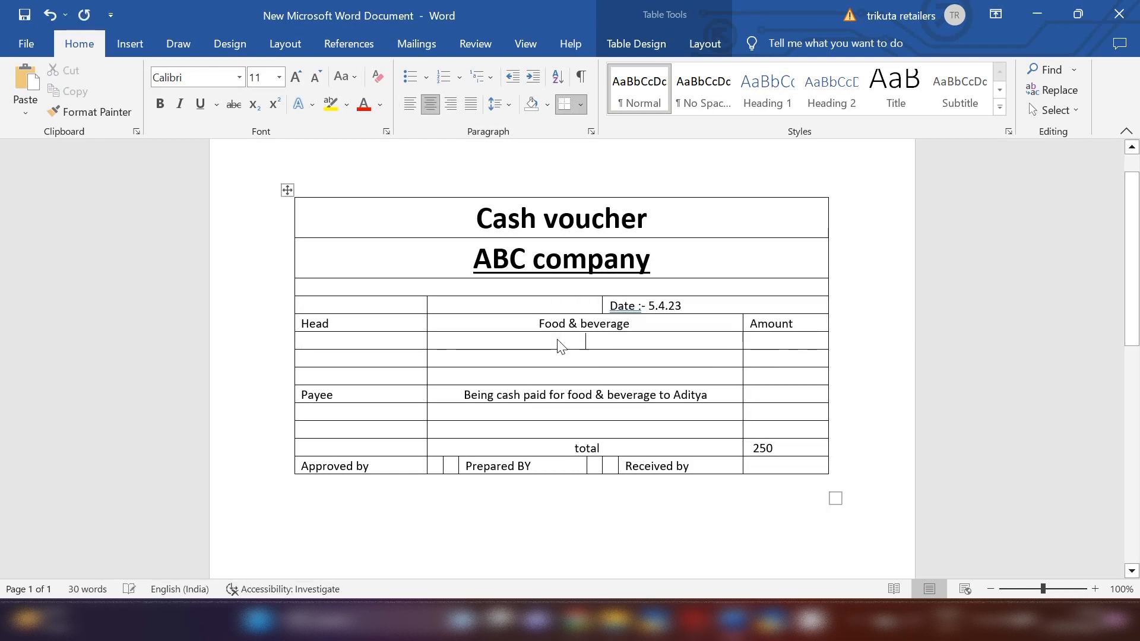
Replace the Head entry of the cash voucher with "Water expenses"
drag(635, 322, 537, 321)
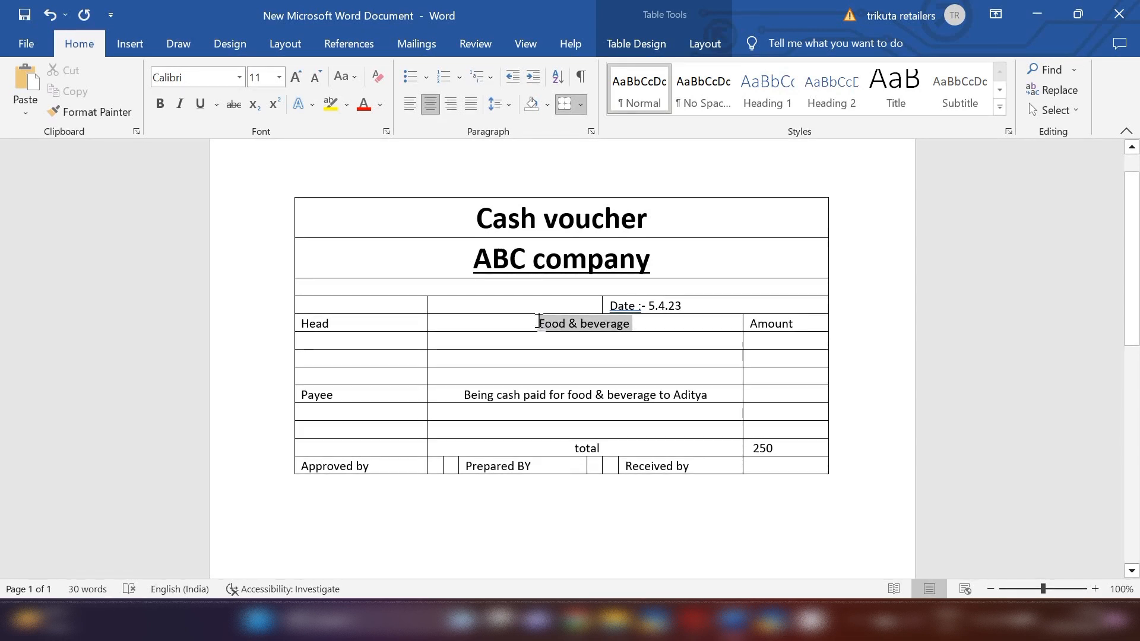
text(Water expense)
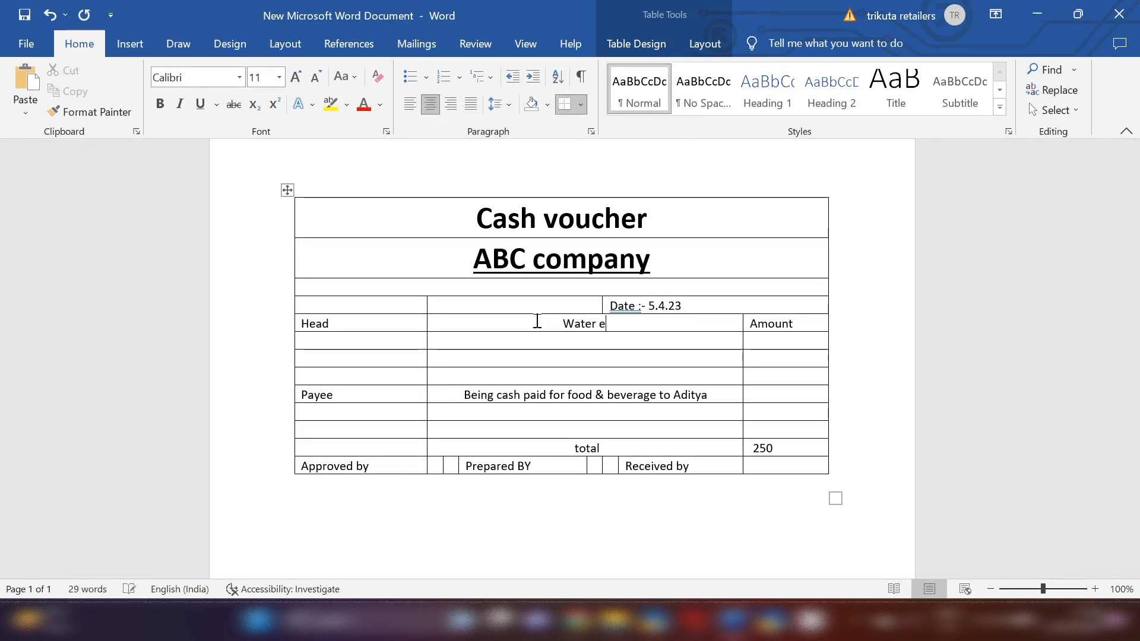
text(s)
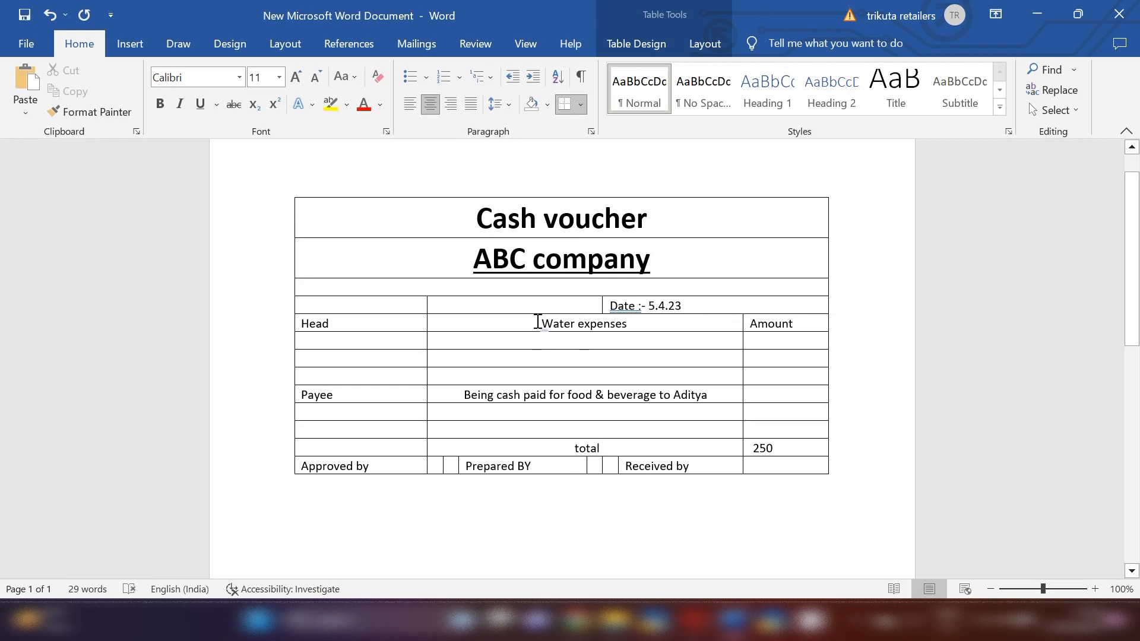
Reword the Payee line to "Being cash paid for water expenses for" followed by the payee's name
click(492, 344)
click(495, 361)
key(BackSpace)
key(BackSpace)
key(BackSpace)
key(BackSpace)
key(BackSpace)
key(BackSpace)
key(BackSpace)
key(BackSpace)
key(BackSpace)
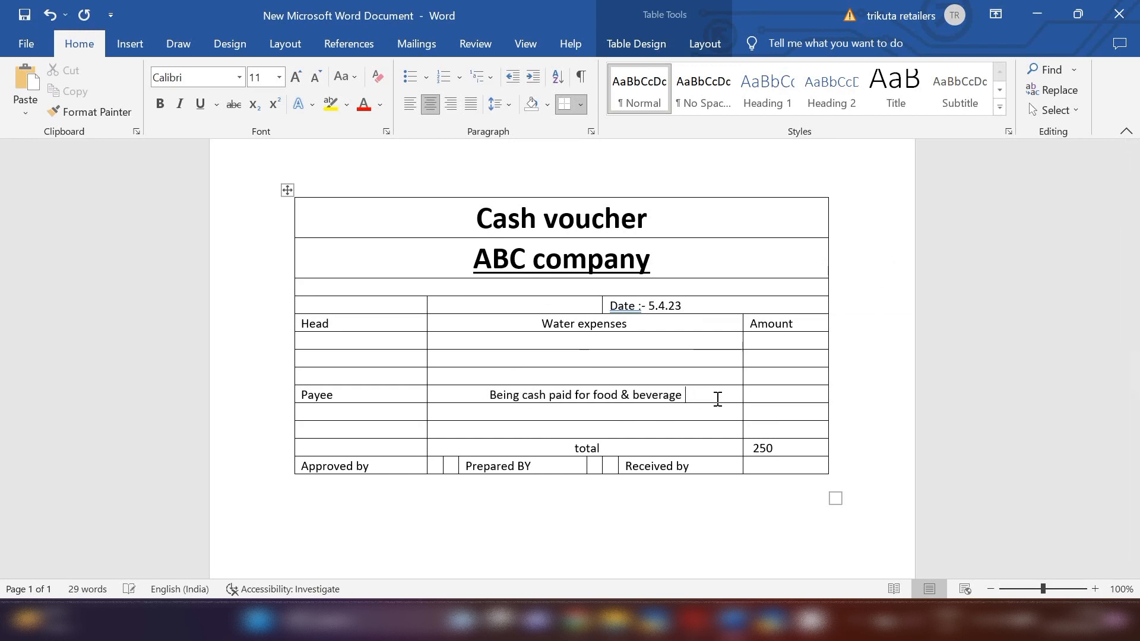
key(BackSpace)
key(BackSpace)
key(BackSpace)
key(BackSpace)
key(BackSpace)
key(BackSpace)
key(BackSpace)
key(BackSpace)
key(BackSpace)
key(BackSpace)
key(BackSpace)
key(BackSpace)
key(BackSpace)
key(BackSpace)
key(BackSpace)
key(BackSpace)
text(water )
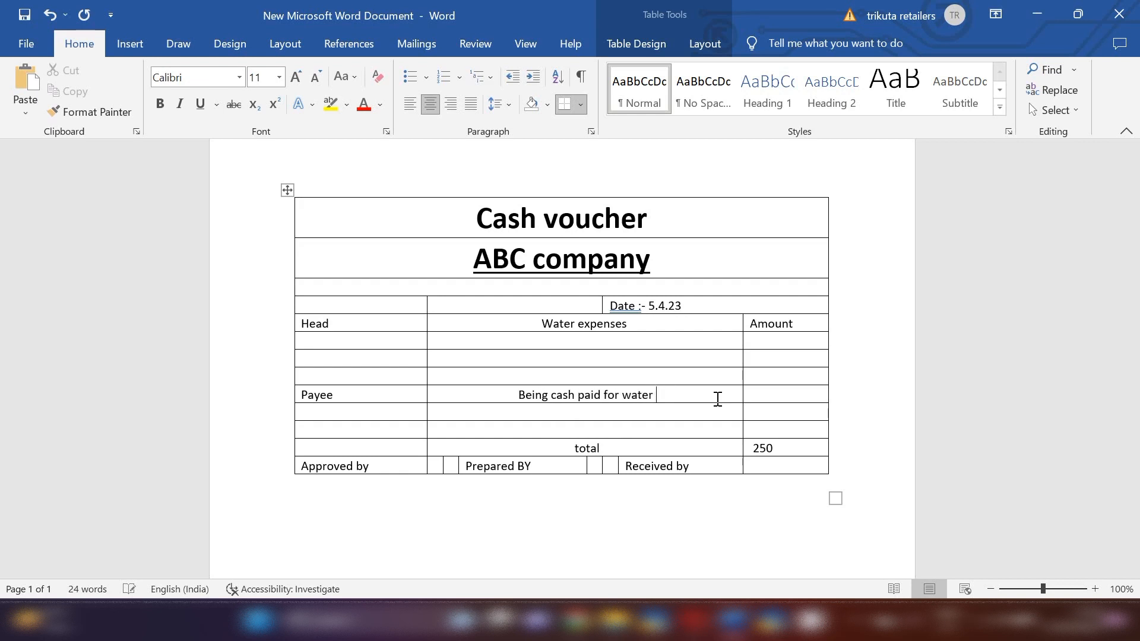
text(expen)
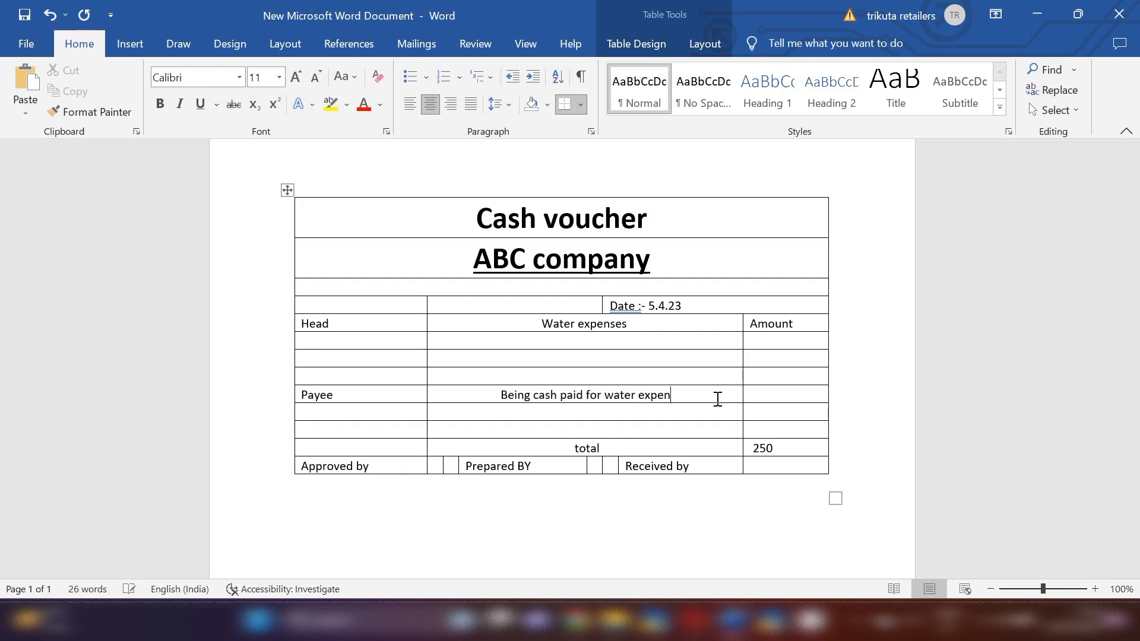
text(ses for anj)
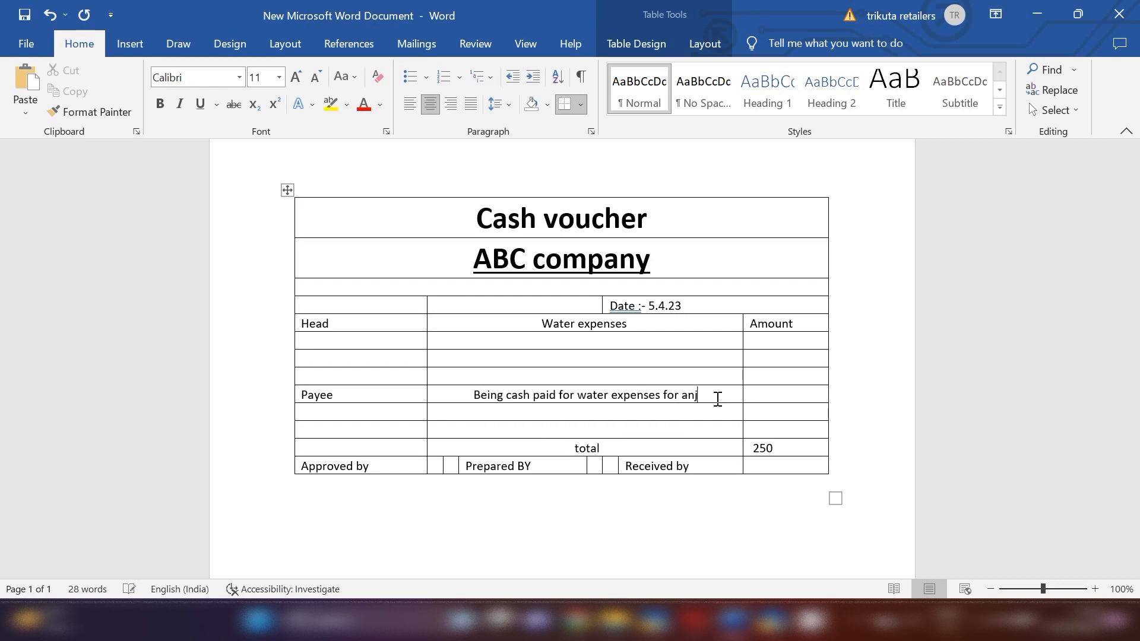
text(ali)
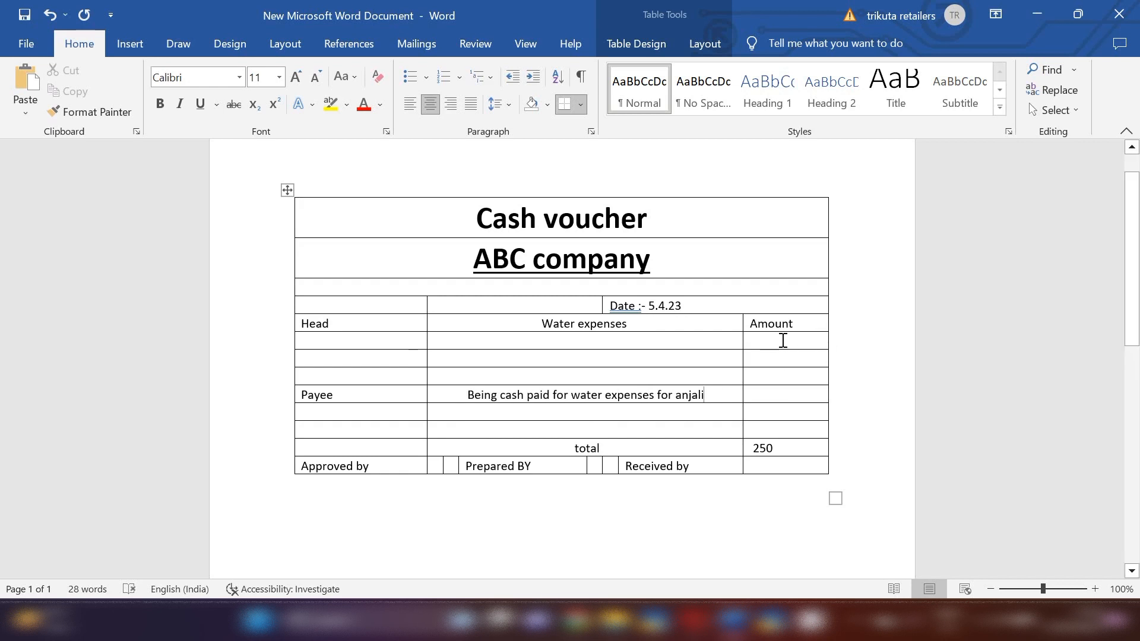
Enter 60 as the amount for the water expenses and set the voucher total to 60
click(783, 340)
text(60)
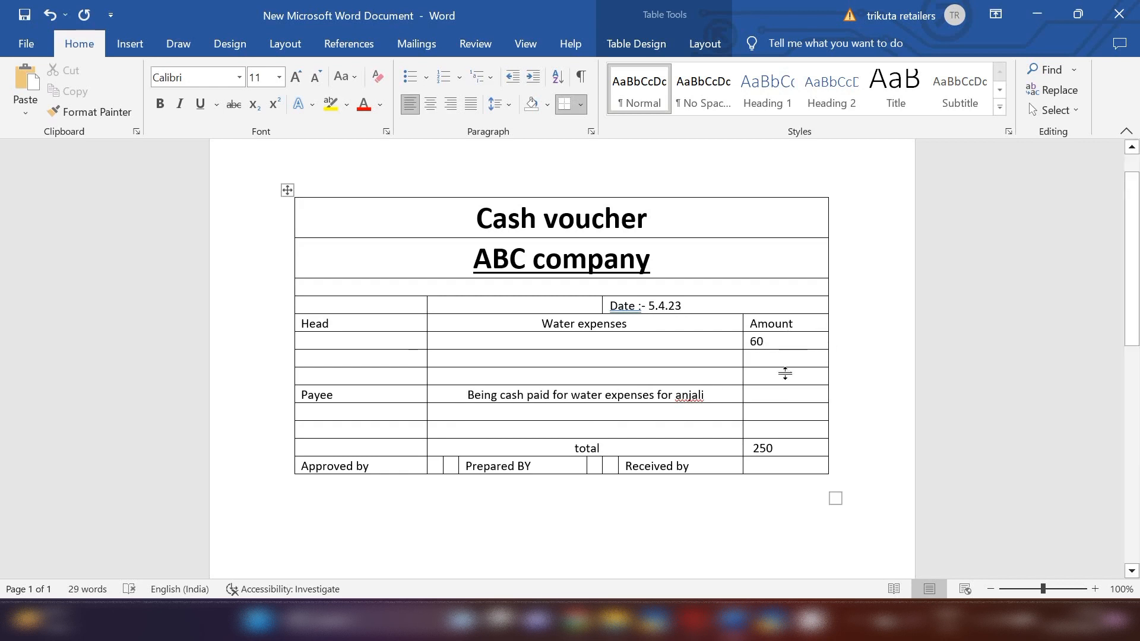
click(772, 449)
mouse_move(769, 449)
mouse_down()
mouse_move(737, 446)
mouse_move(750, 446)
mouse_up()
click(780, 447)
text(60)
click(688, 447)
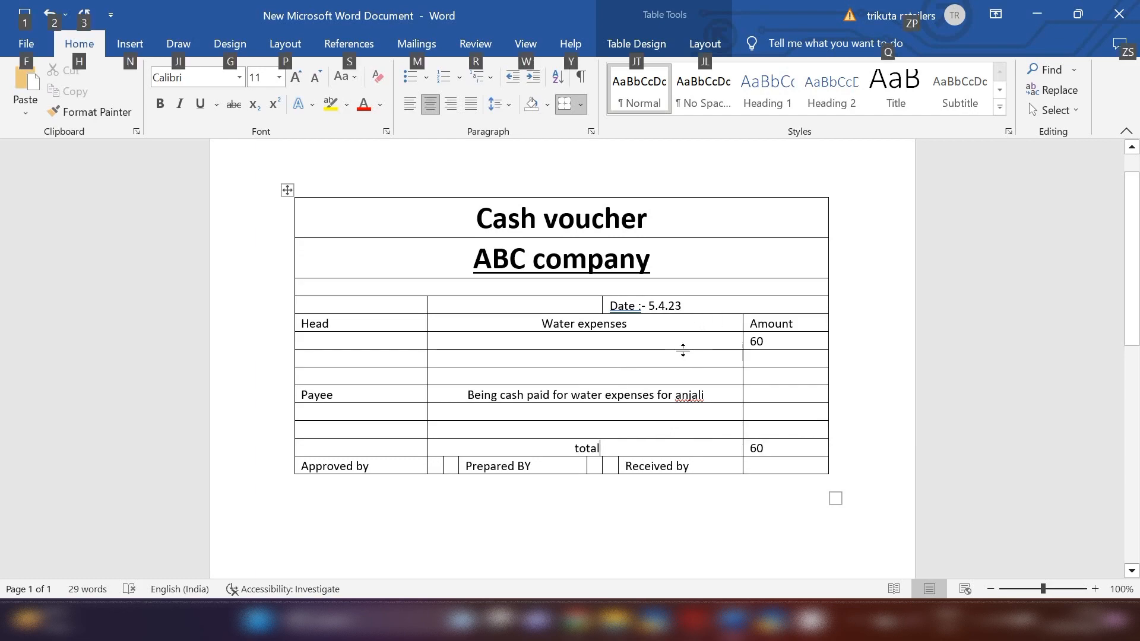
Switch to TallyPrime and set the new journal voucher's date to 5.4.23, matching the Word voucher
key(alt+Tab)
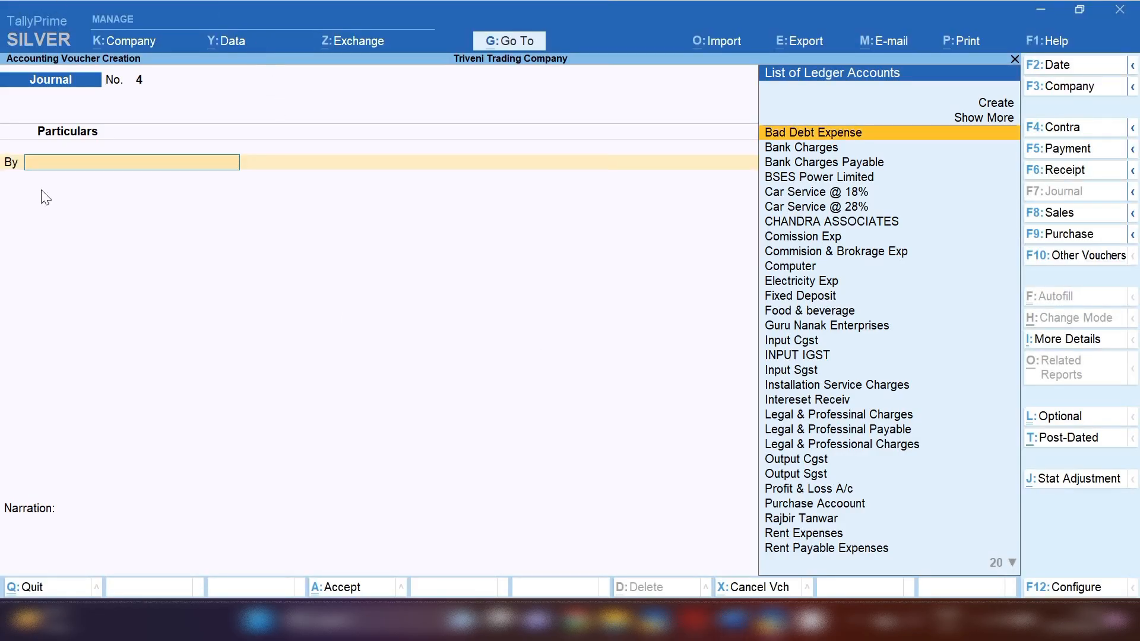
key(F2)
key(alt+Tab)
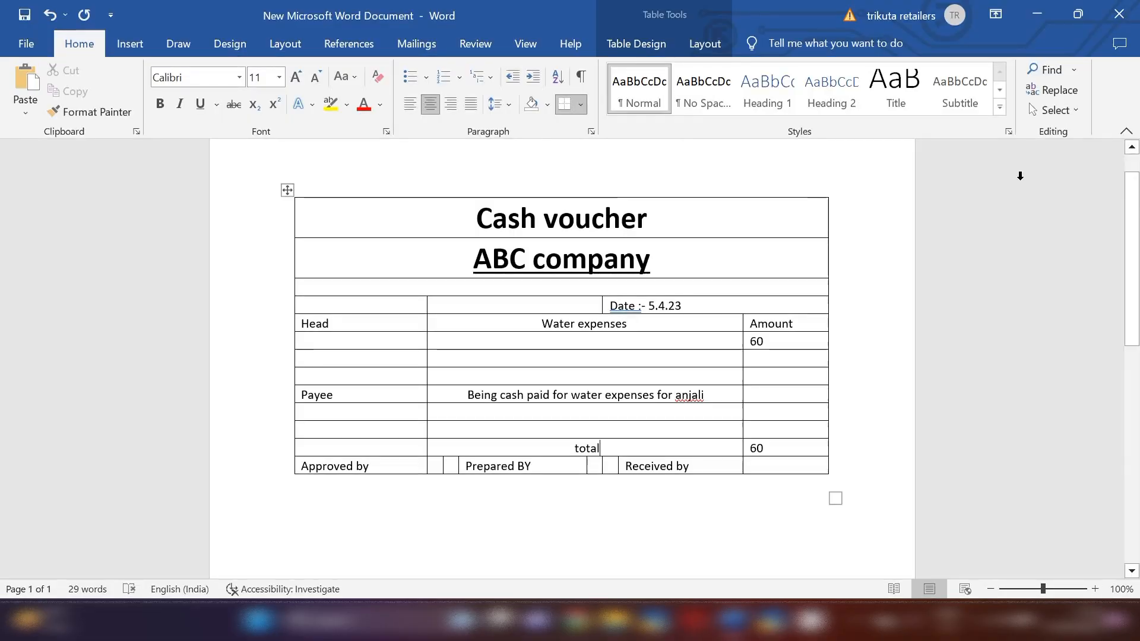
key(alt+Tab)
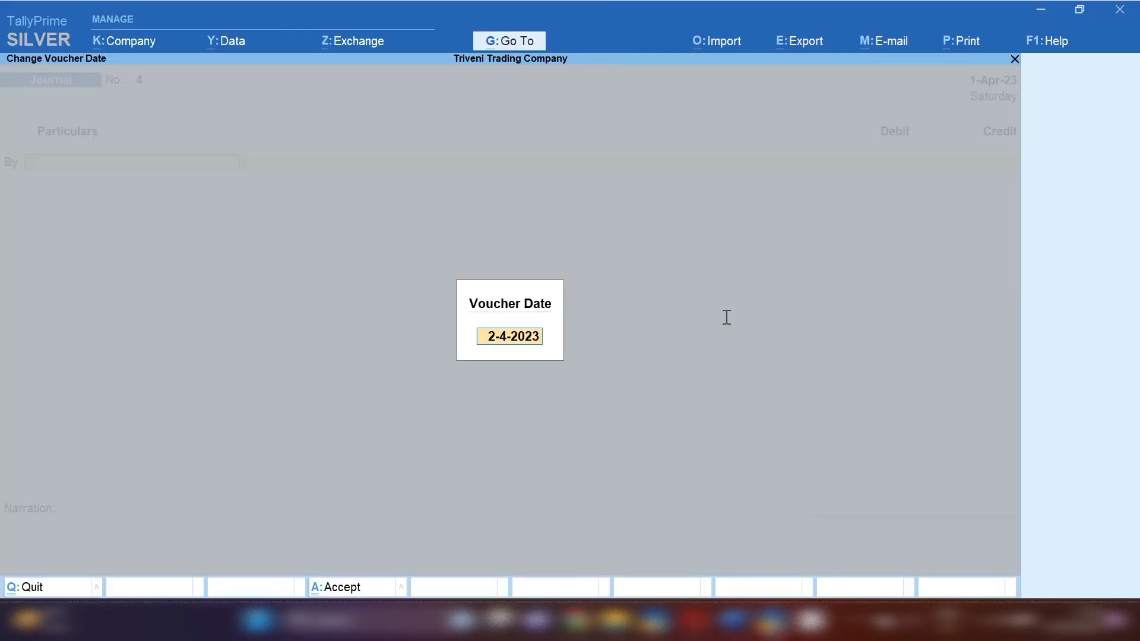
text(5.4.3)
key(BackSpace)
text(23)
key(Return)
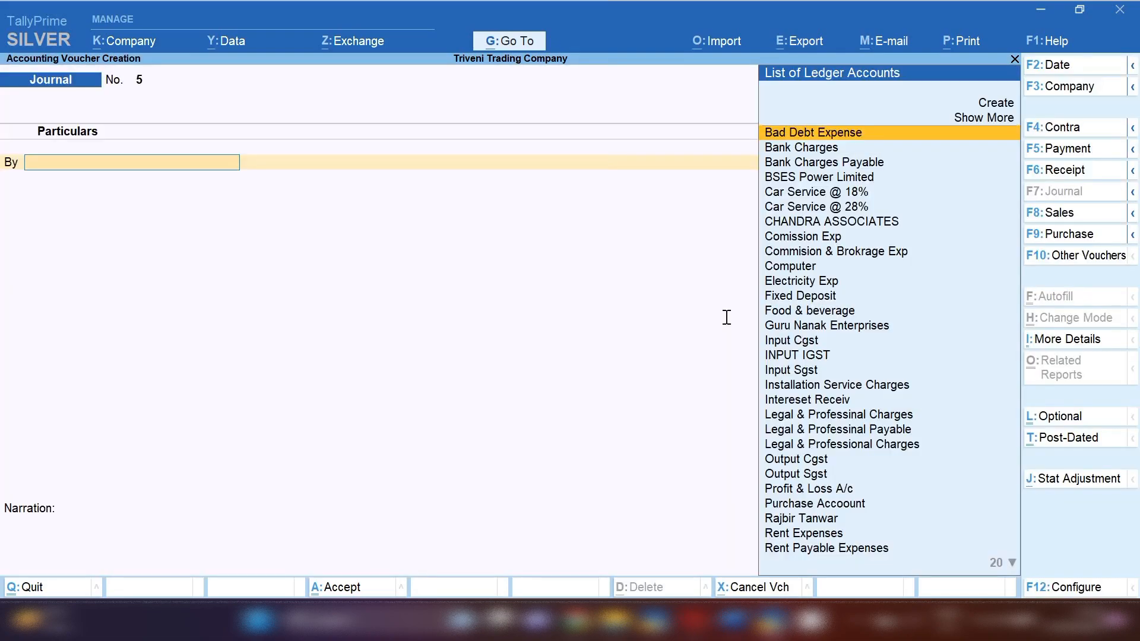
Copy the head from the Word voucher and start a new TallyPrime ledger "Water expenses" under Indirect Expenses, with ledger type Not Applicable
key(alt+Tab)
drag(635, 328, 547, 337)
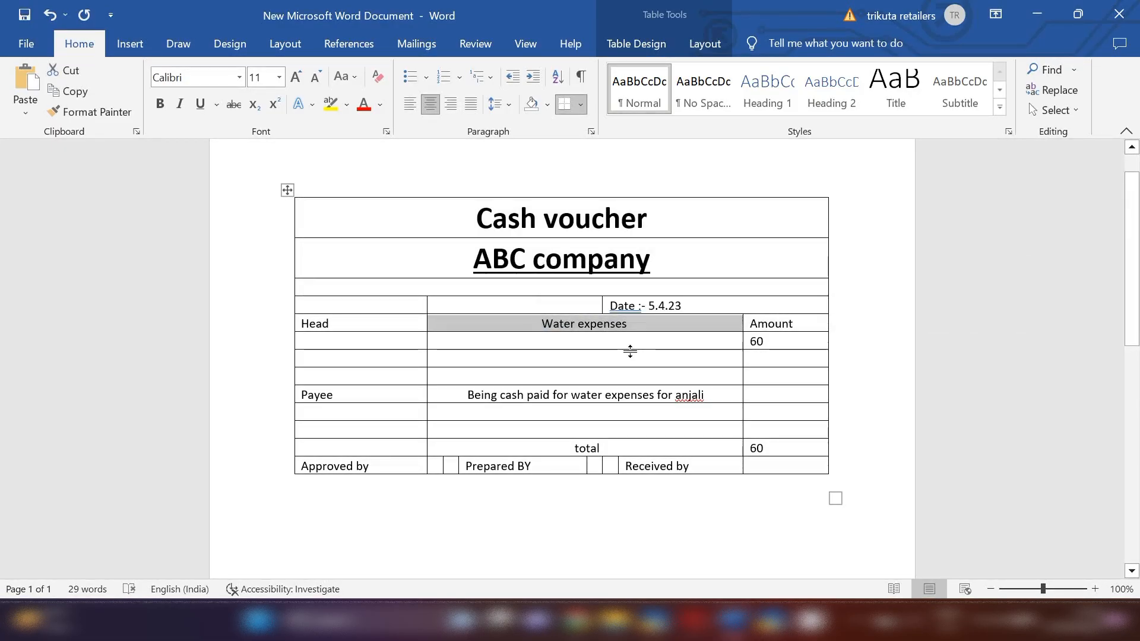
key(alt+Tab)
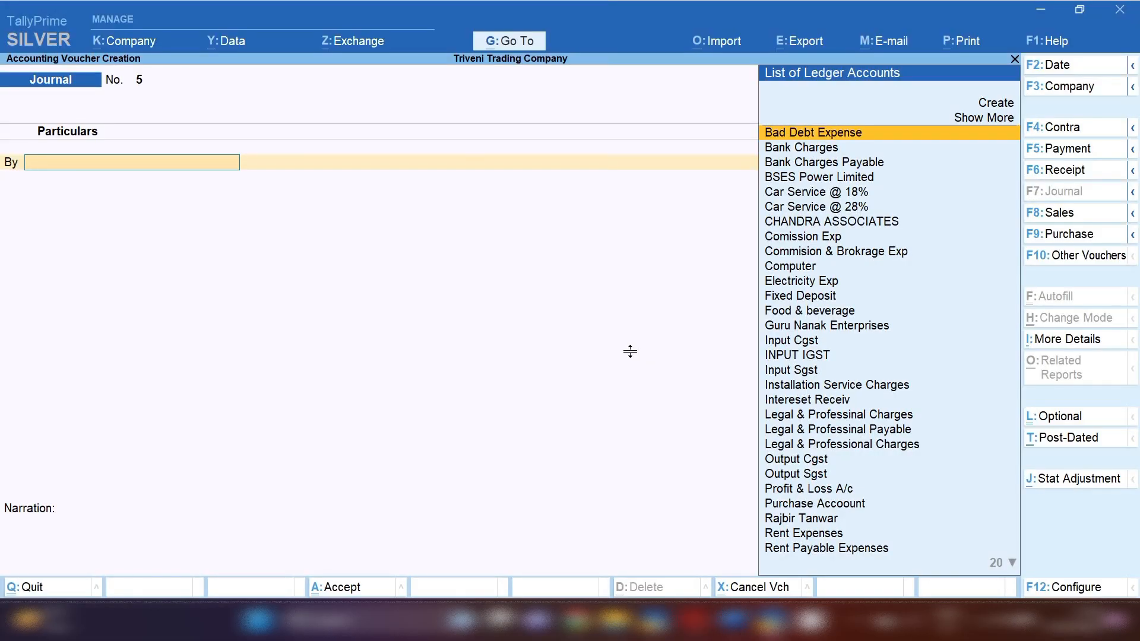
key(alt+c)
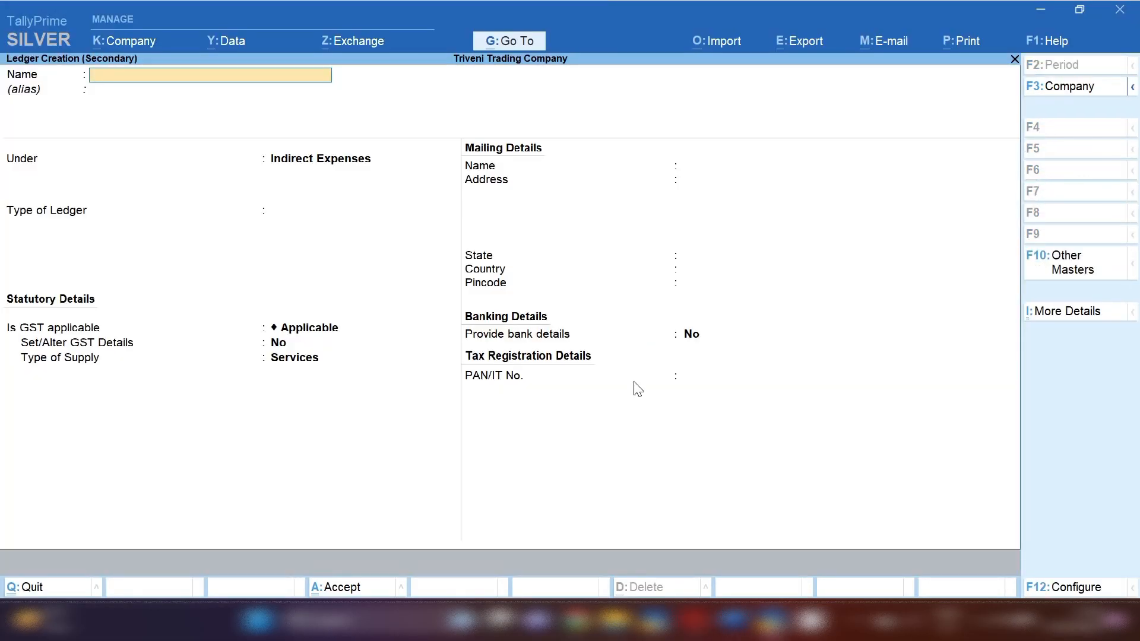
key(ctrl+alt+v)
key(Return)
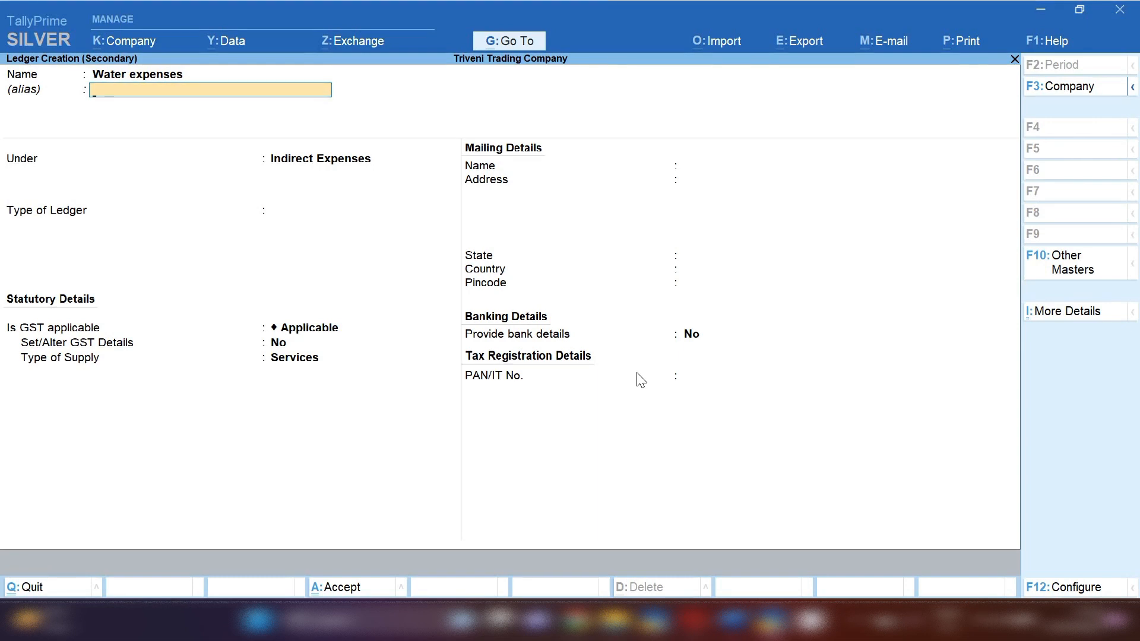
key(Return)
key(Return)
key(Return)
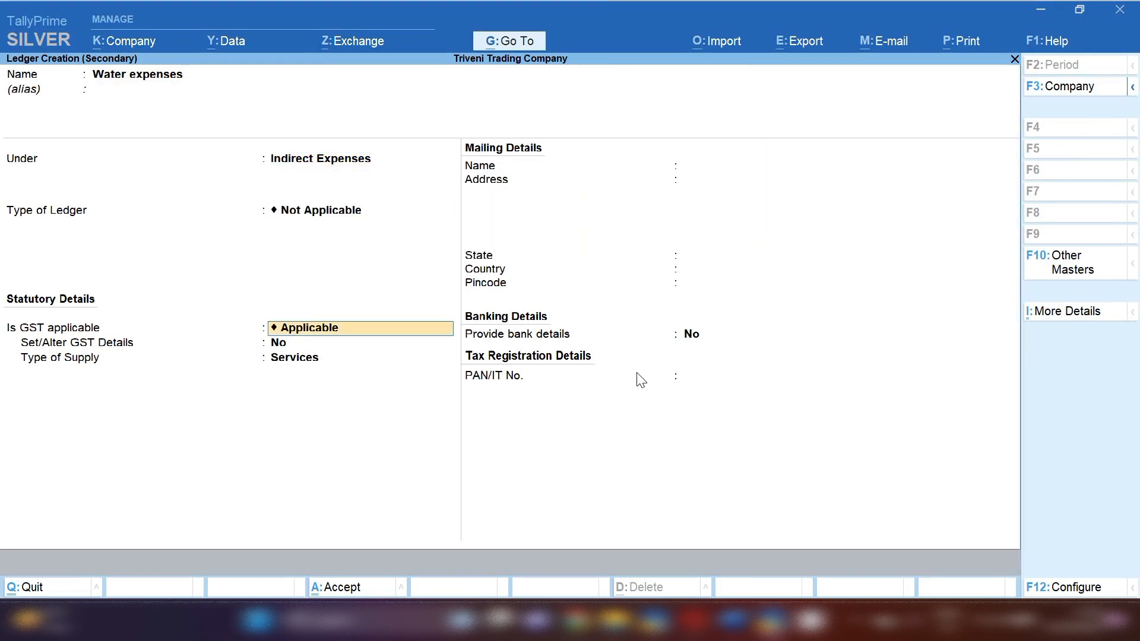
Set GST applicability to Not Applicable for the Water expenses ledger and save it
text(N)
key(Return)
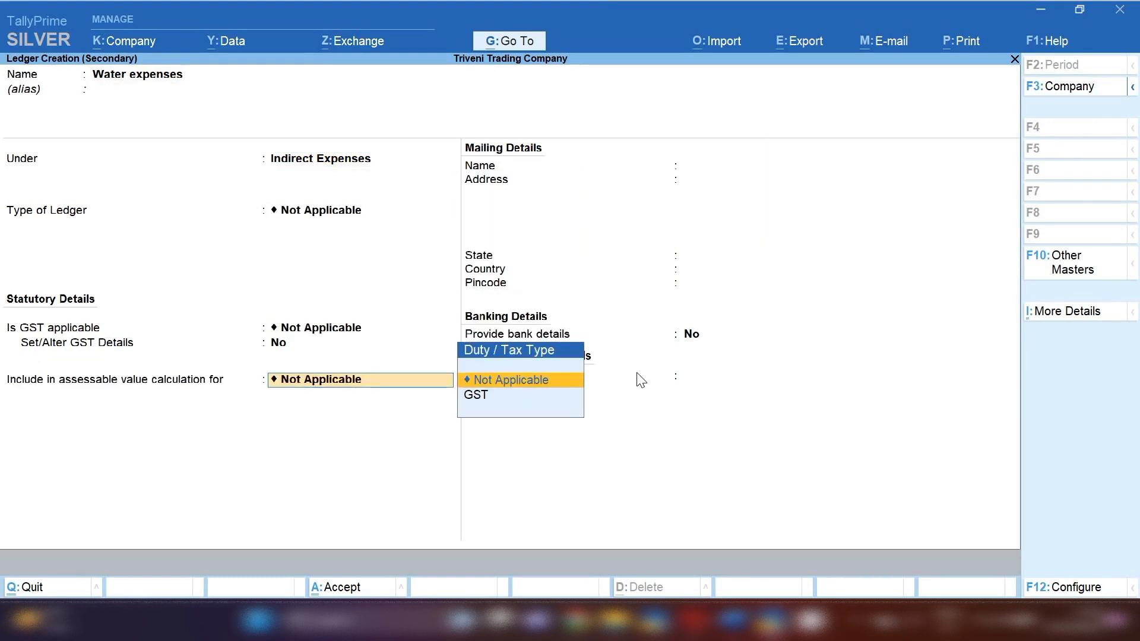
key(ctrl+a)
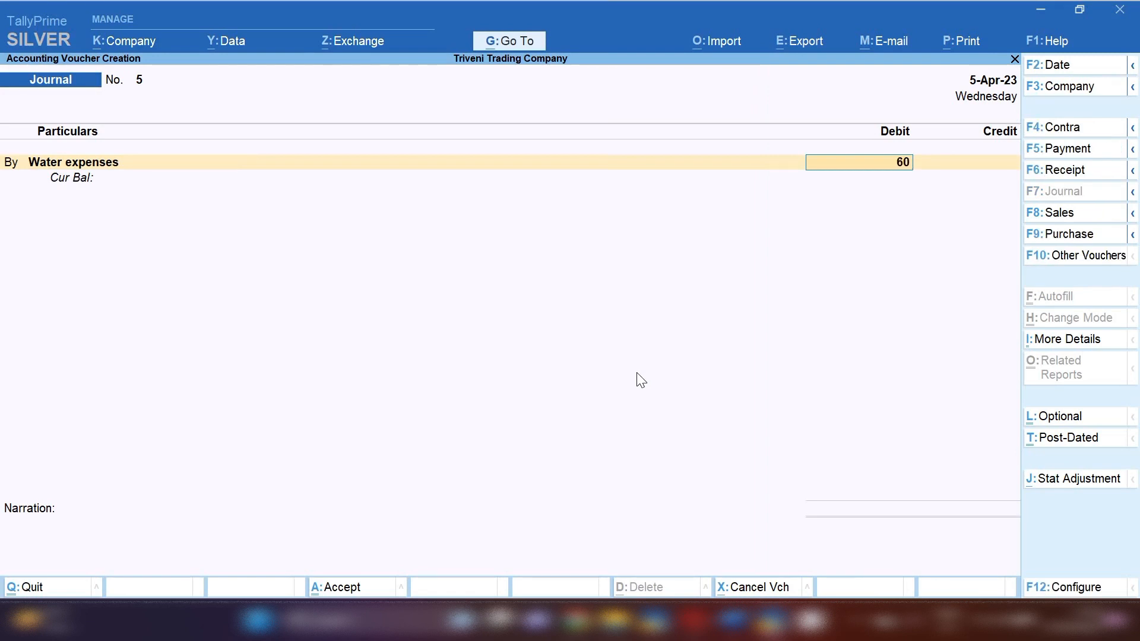
Debit Water expenses with 60 and credit the Cash ledger with 60 in the journal voucher
key(Return)
key(Return)
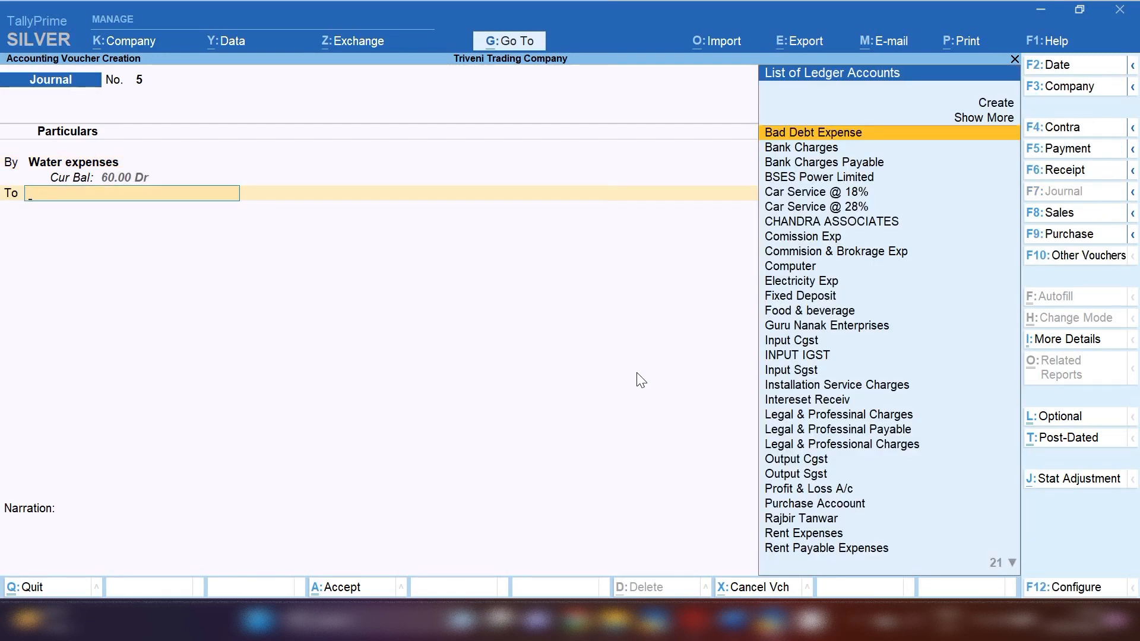
text(Cas)
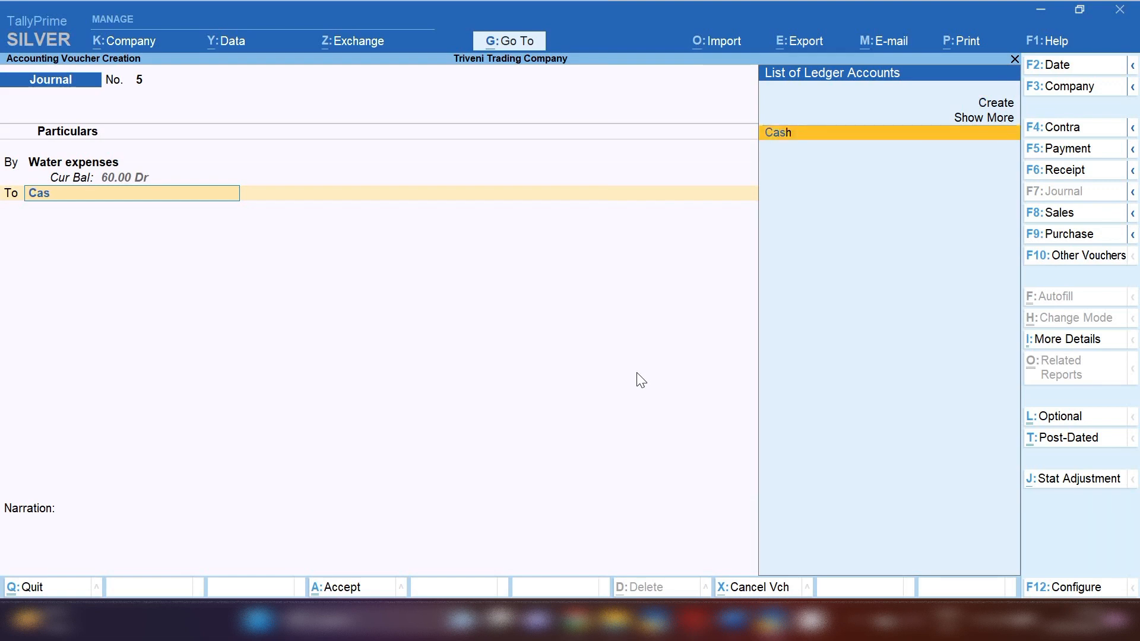
key(Return)
key(Return)
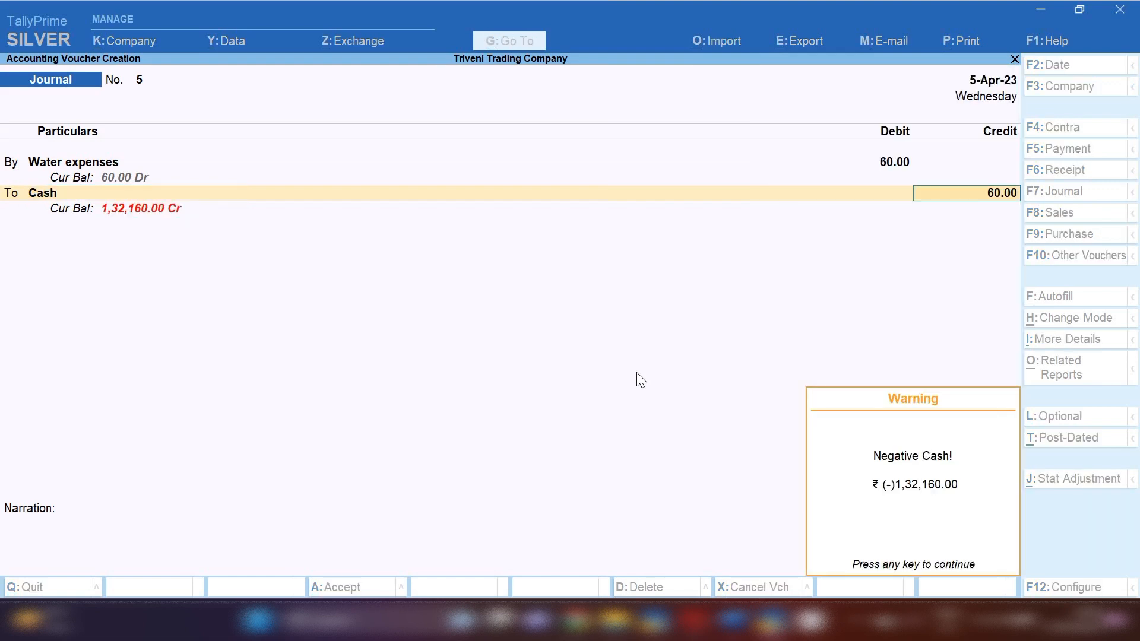
Copy the payee description from the Word voucher into the TallyPrime journal voucher's narration and save the water expenses entry
key(Return)
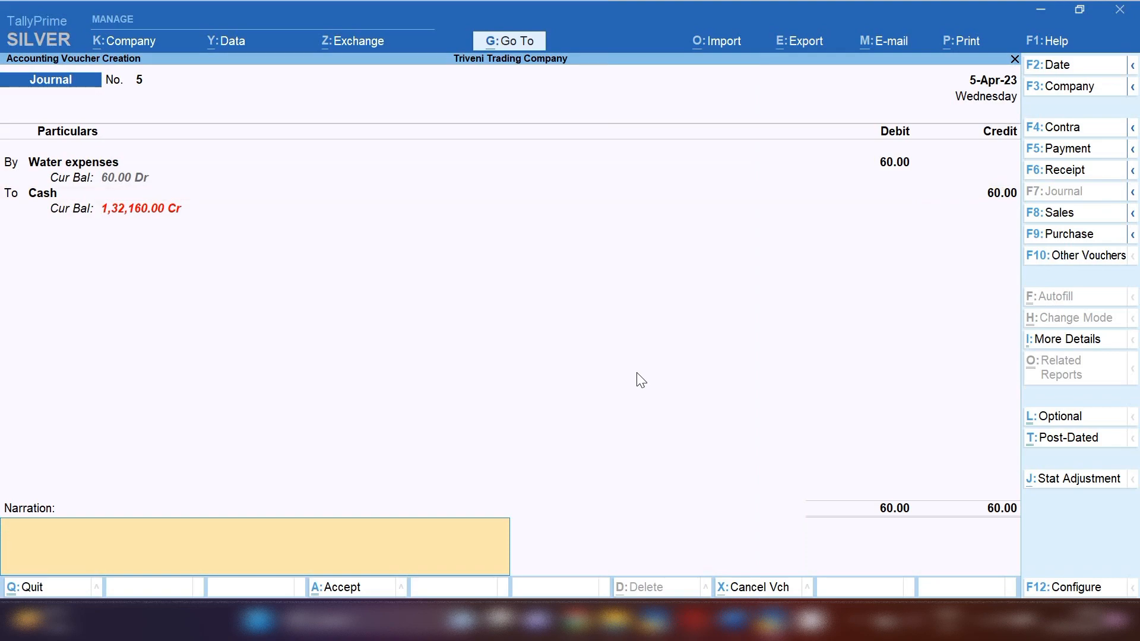
key(alt+Tab)
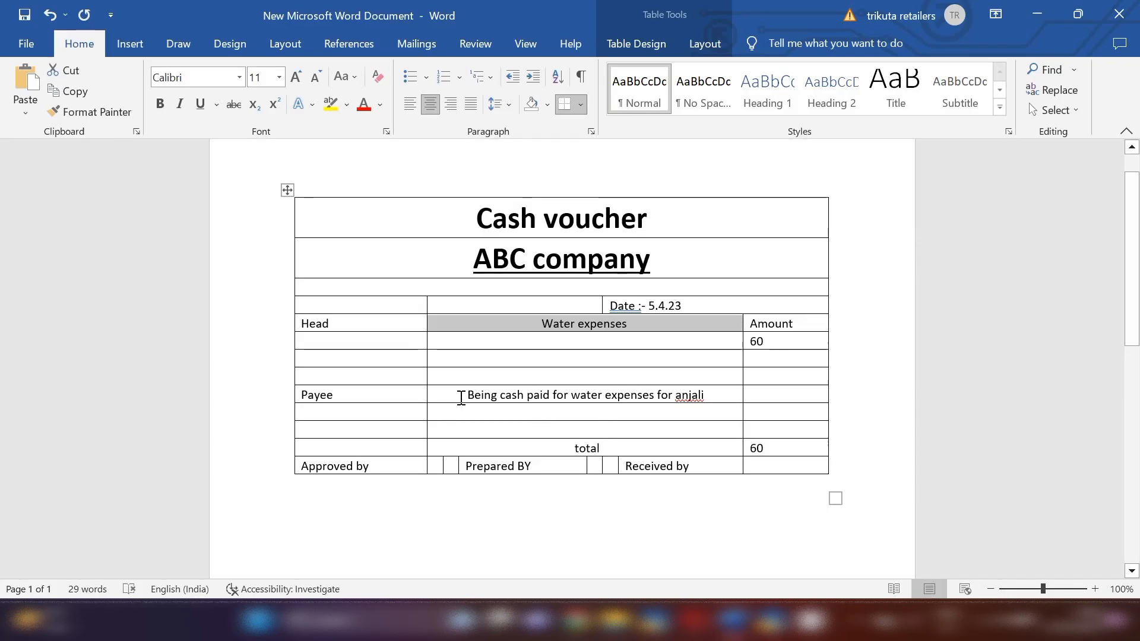
drag(463, 395, 704, 395)
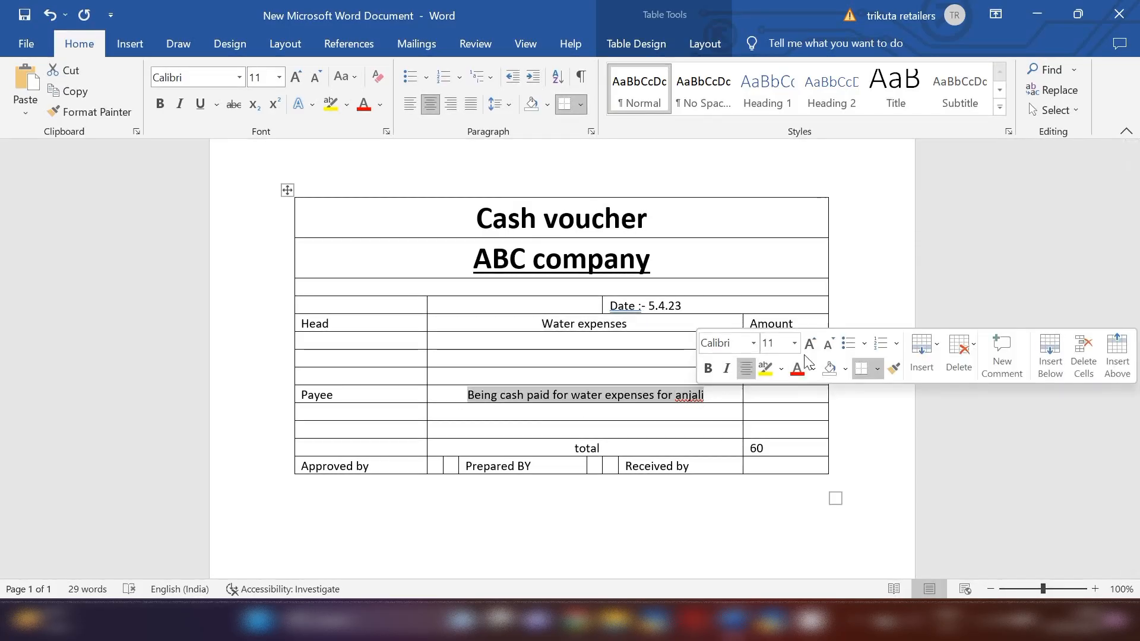
key(ctrl+c)
key(alt+Tab)
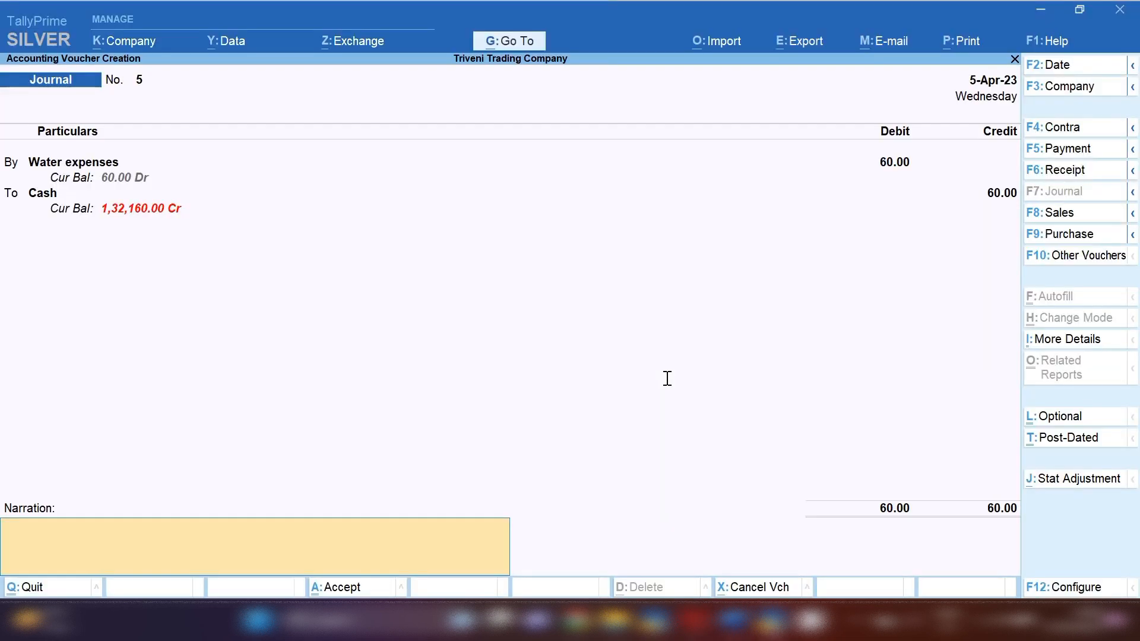
key(ctrl+v)
key(Return)
key(Return)
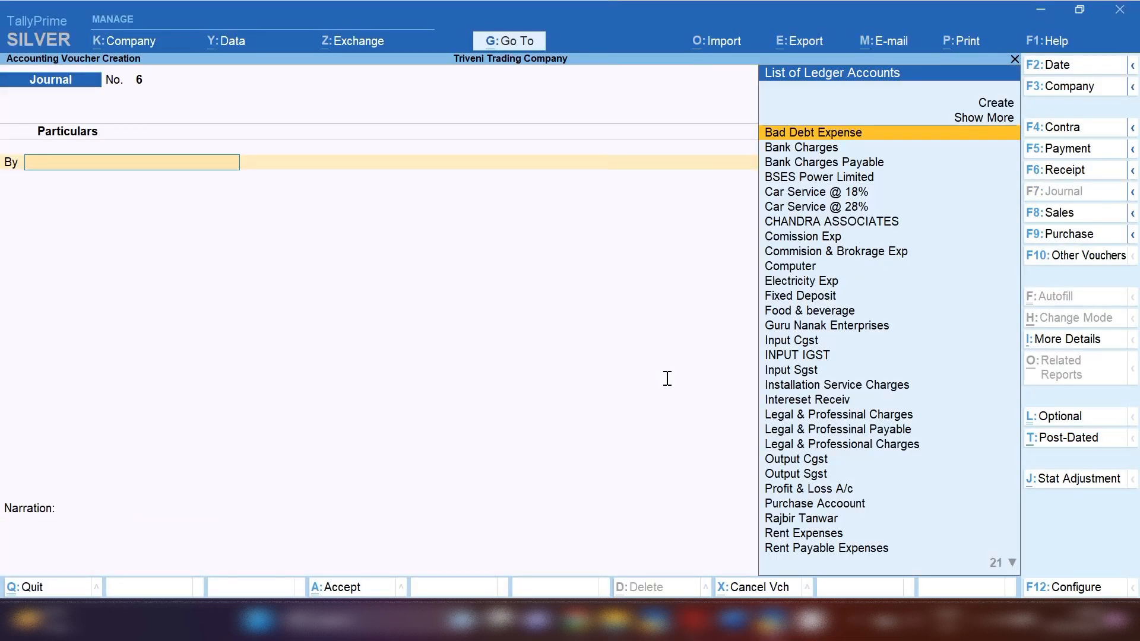
Switch to Word and change the cash voucher's date to 10.4.23
key(alt+Tab)
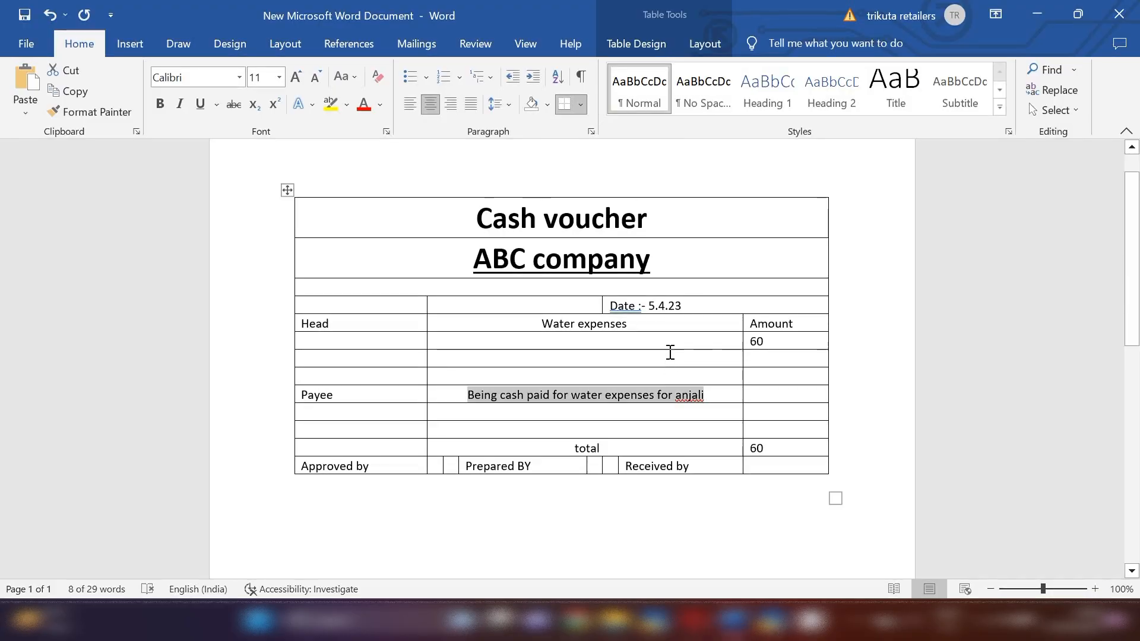
click(655, 306)
key(BackSpace)
text(10)
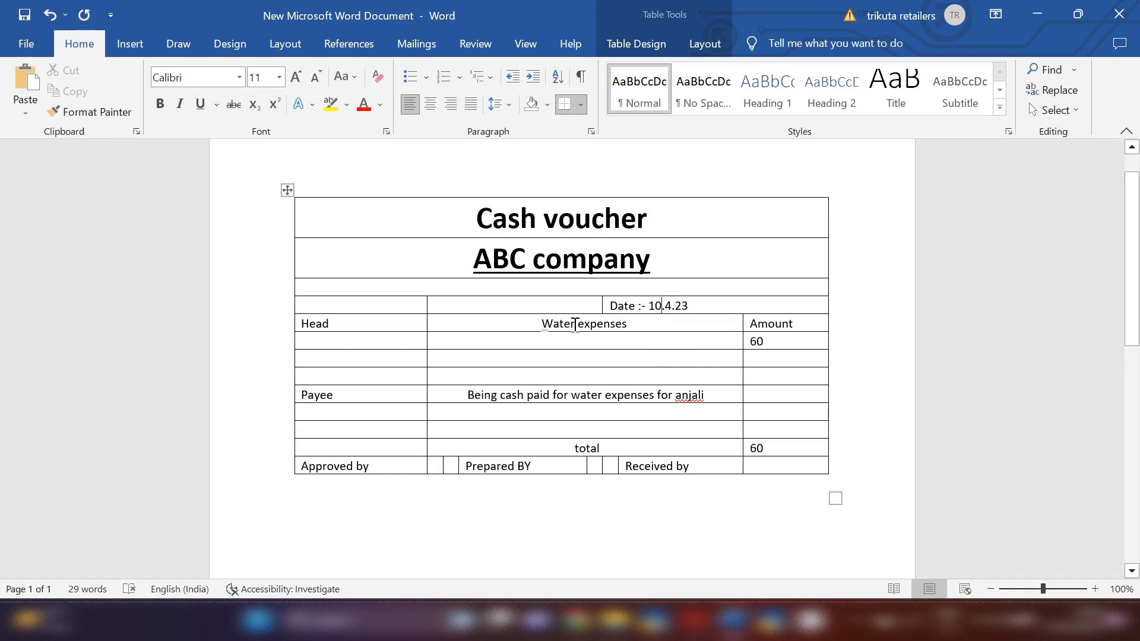
Change the voucher's head to "convyanance expenses" and set its amount to 110
drag(575, 323, 522, 324)
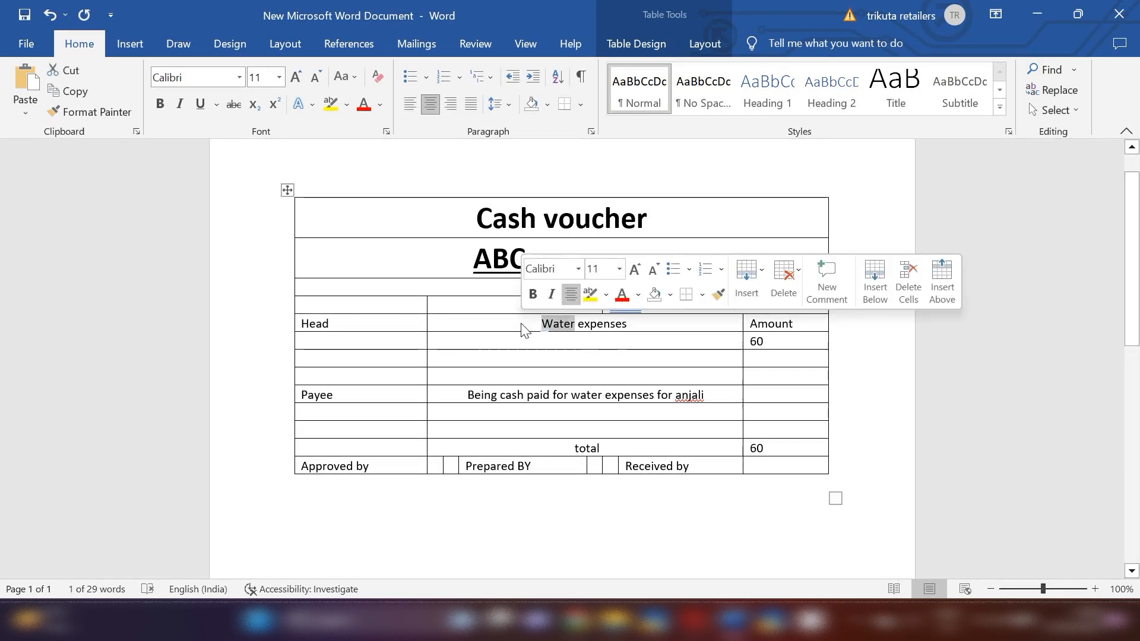
text(convy)
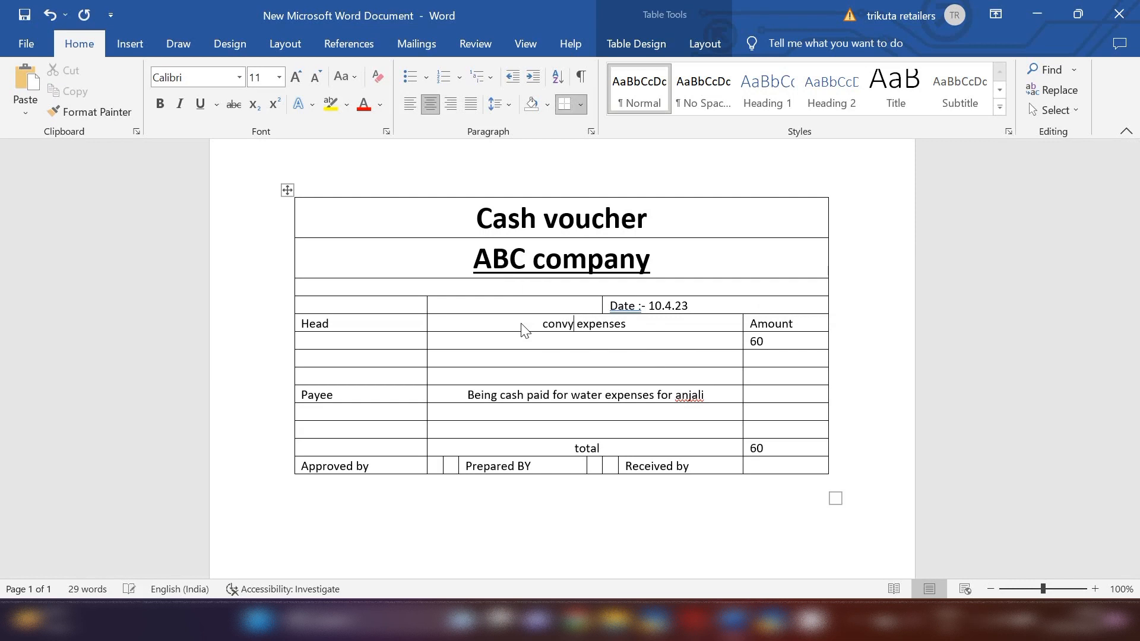
text(anance)
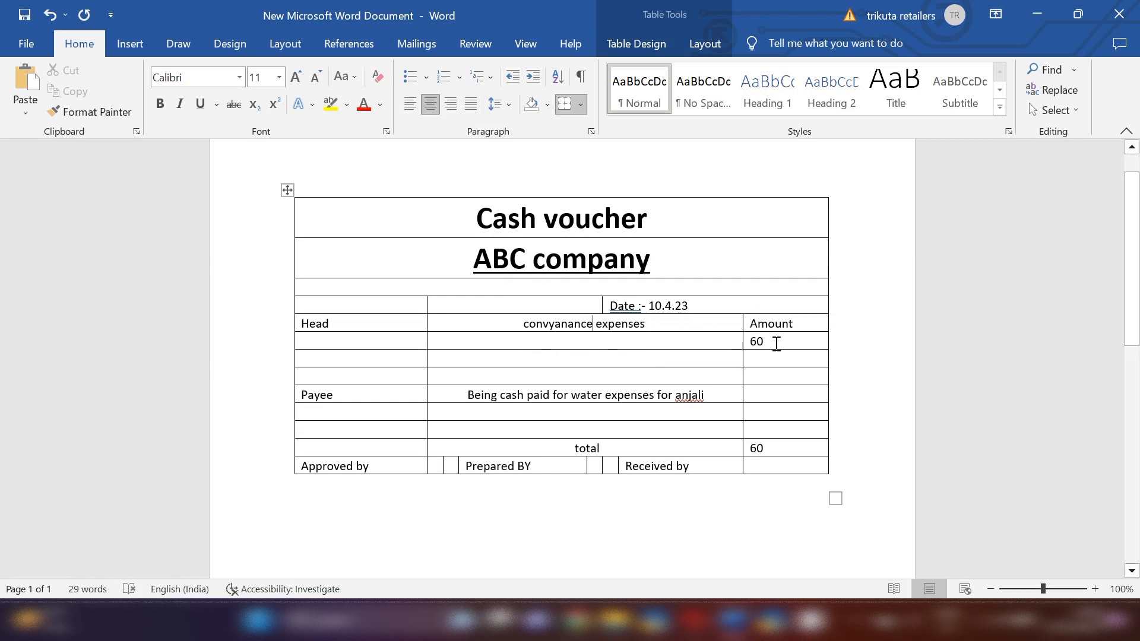
drag(765, 341, 746, 345)
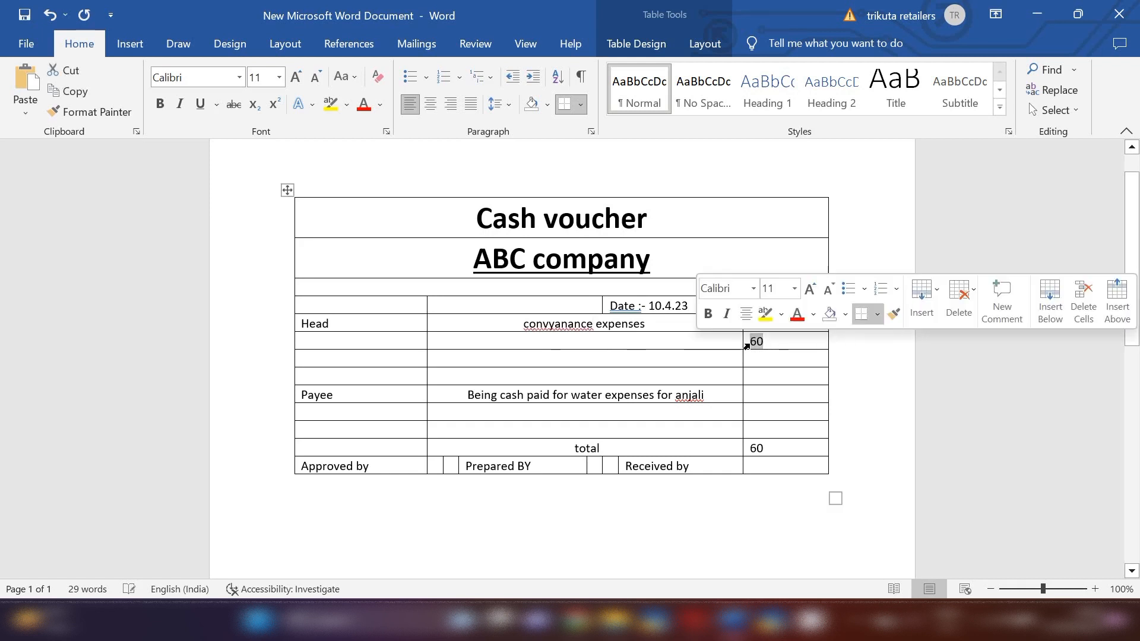
text(110)
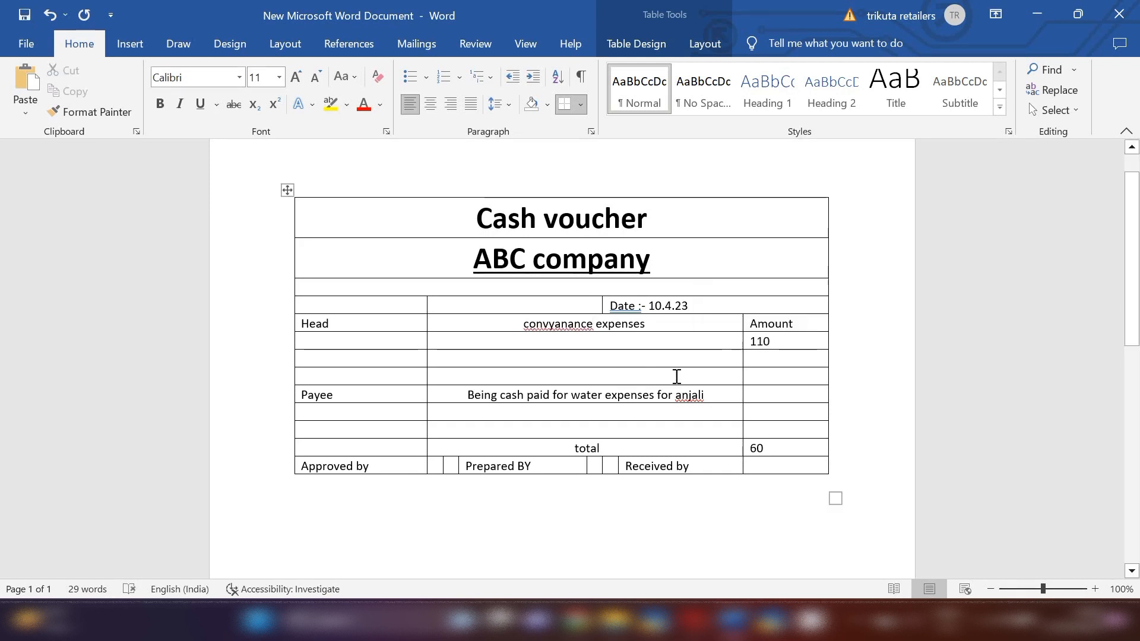
Delete the water expenses wording and the person's name from the payee description, keeping "Being cash paid for"
click(710, 396)
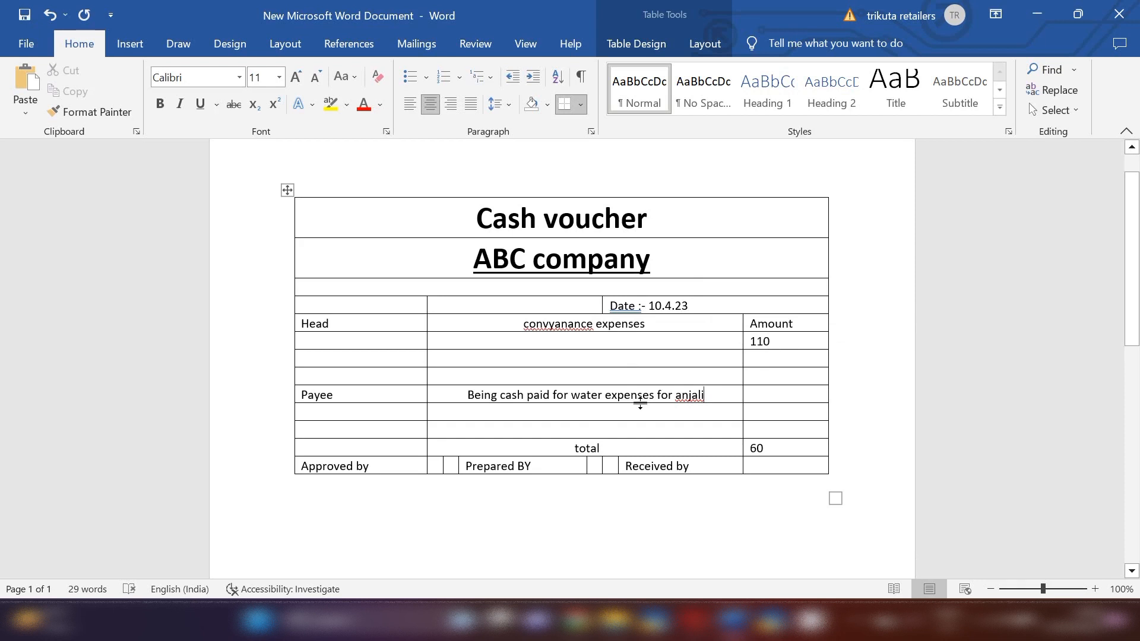
key(BackSpace)
key(BackSpace)
key(BackSpace)
key(BackSpace)
key(BackSpace)
key(BackSpace)
key(BackSpace)
key(BackSpace)
key(BackSpace)
key(BackSpace)
key(BackSpace)
key(BackSpace)
key(BackSpace)
key(BackSpace)
key(BackSpace)
key(BackSpace)
key(BackSpace)
key(BackSpace)
key(BackSpace)
key(BackSpace)
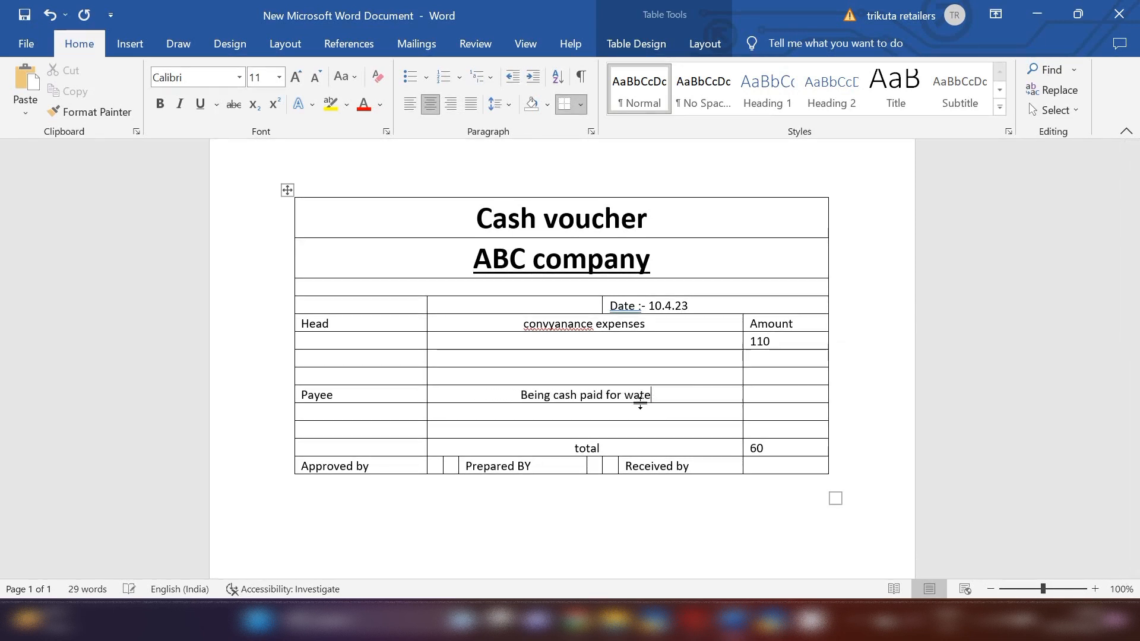
key(BackSpace)
key(BackSpace)
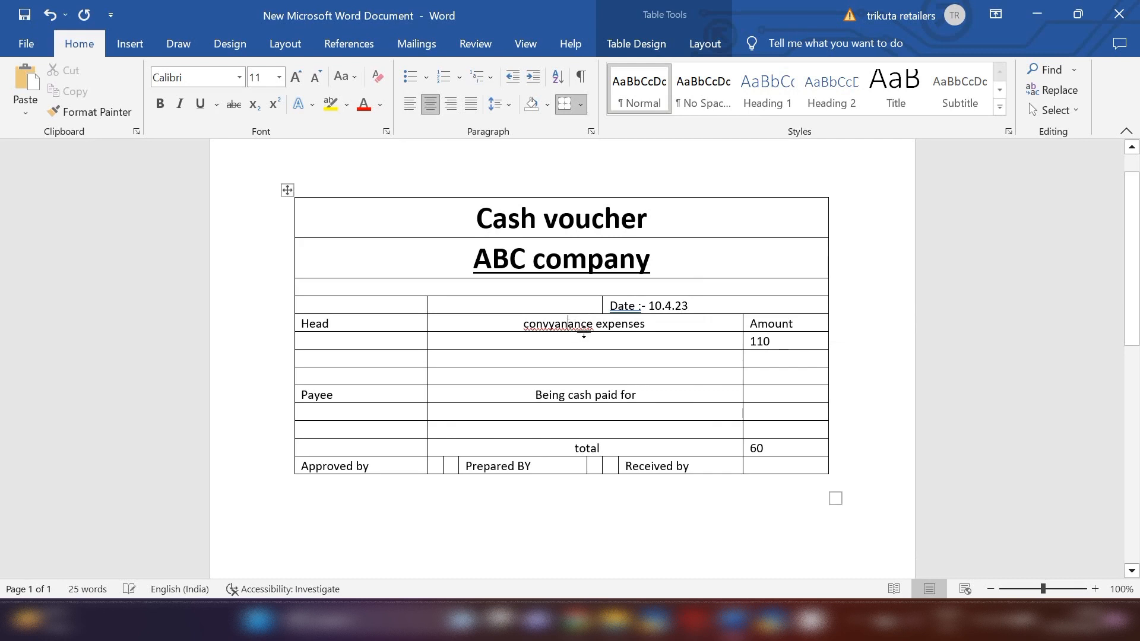
Complete the payee description with the copied head "convyanance expenses", followed by "for rapido to" and the person's name
click(561, 325)
drag(646, 324, 520, 330)
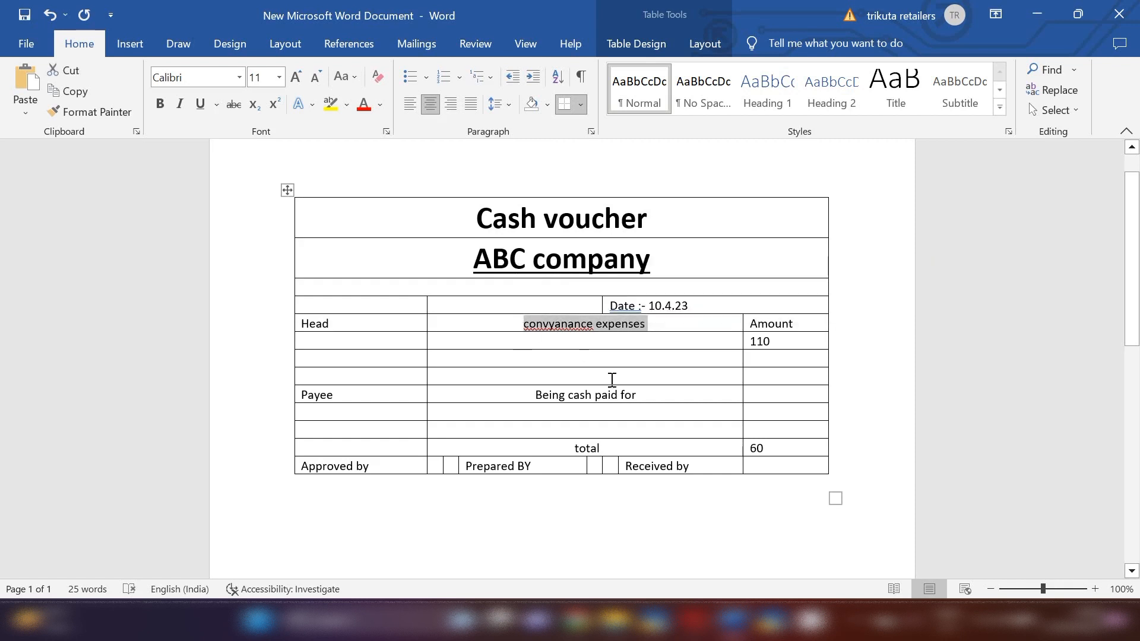
click(654, 397)
key(ctrl+v)
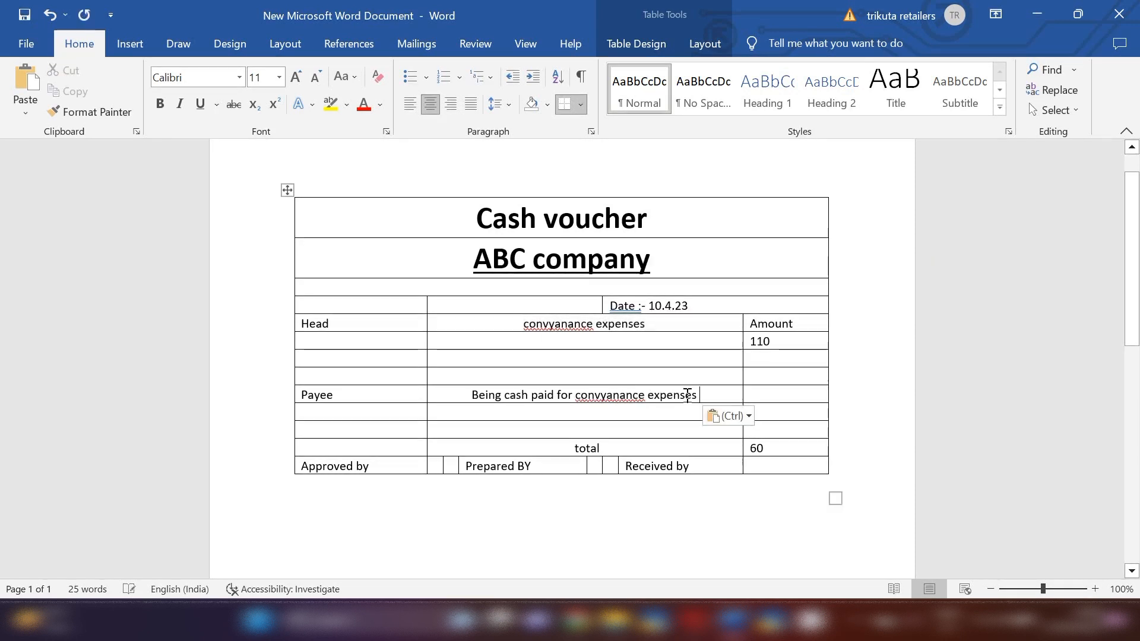
text(for)
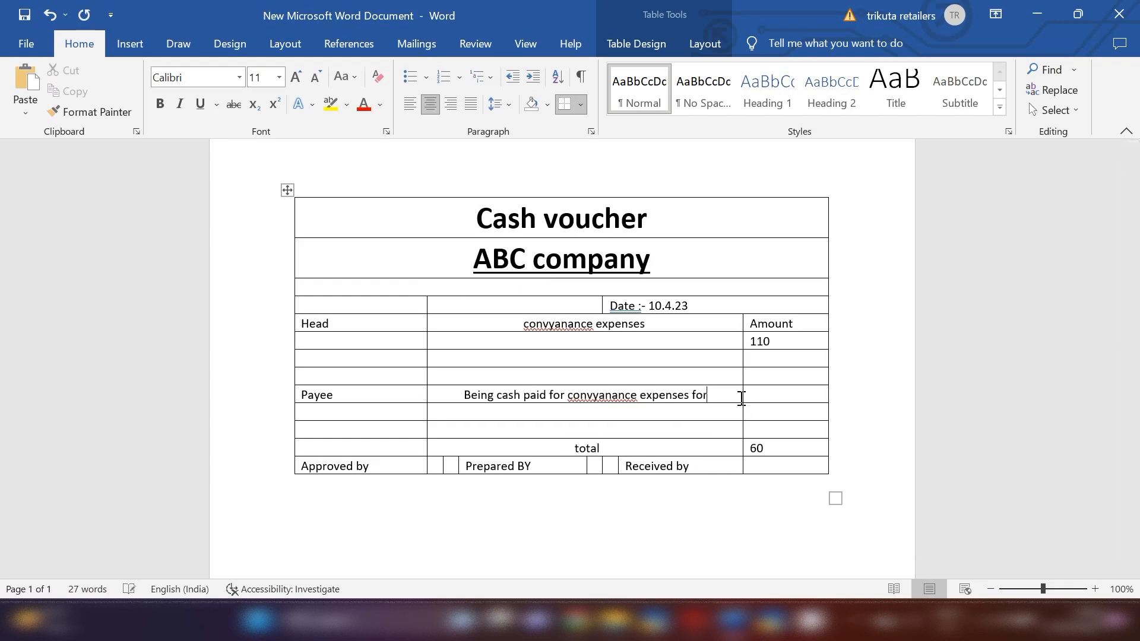
text( rapido )
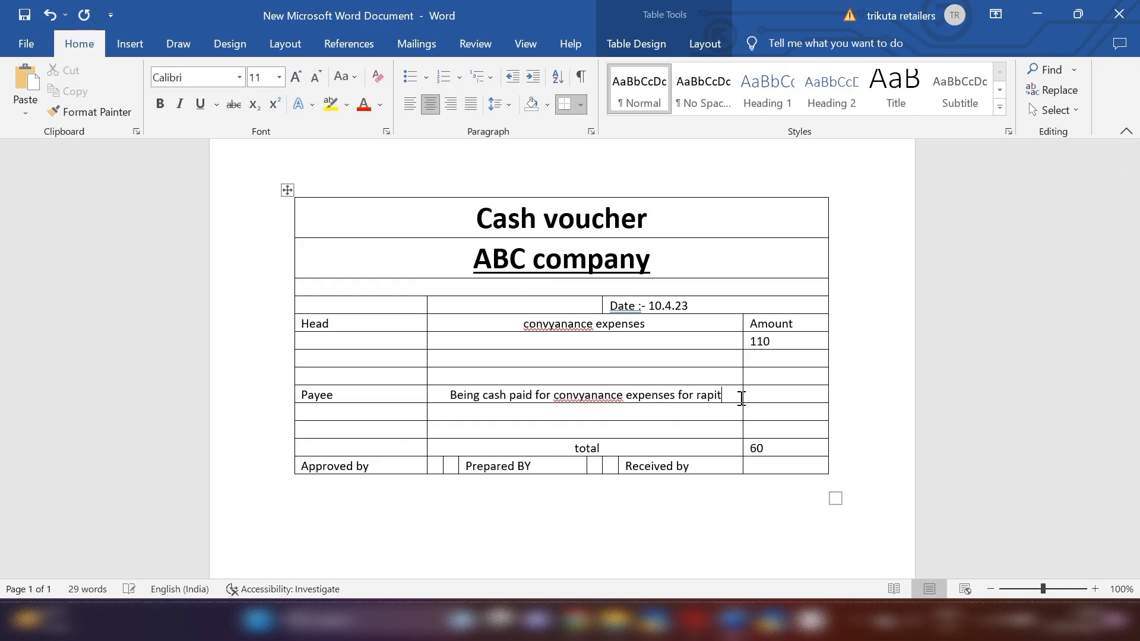
text(to )
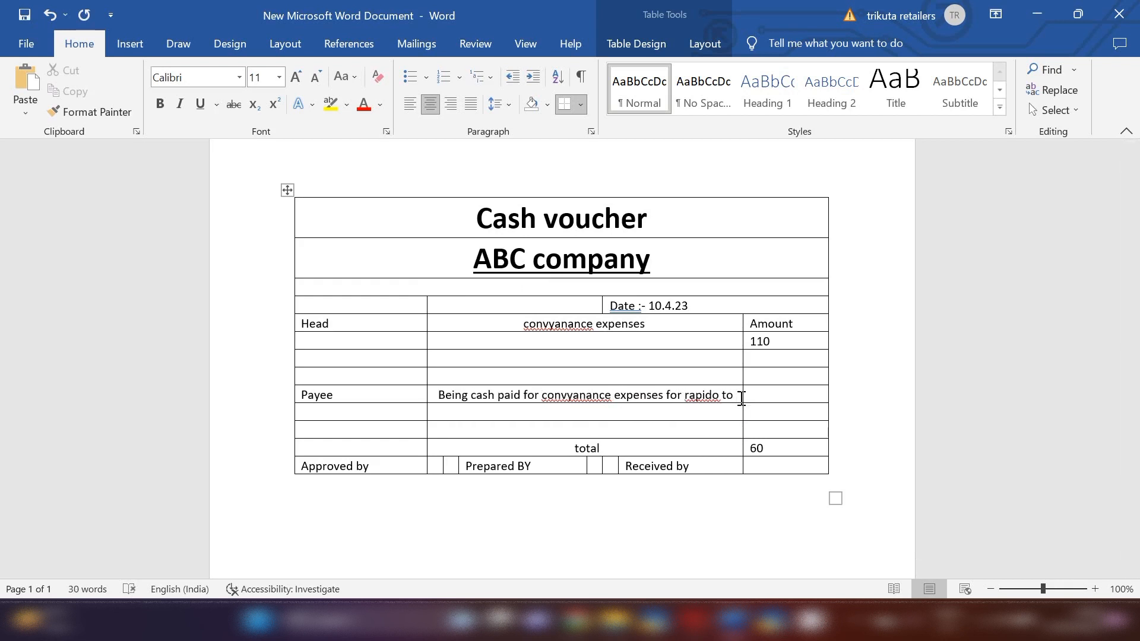
text(aditya)
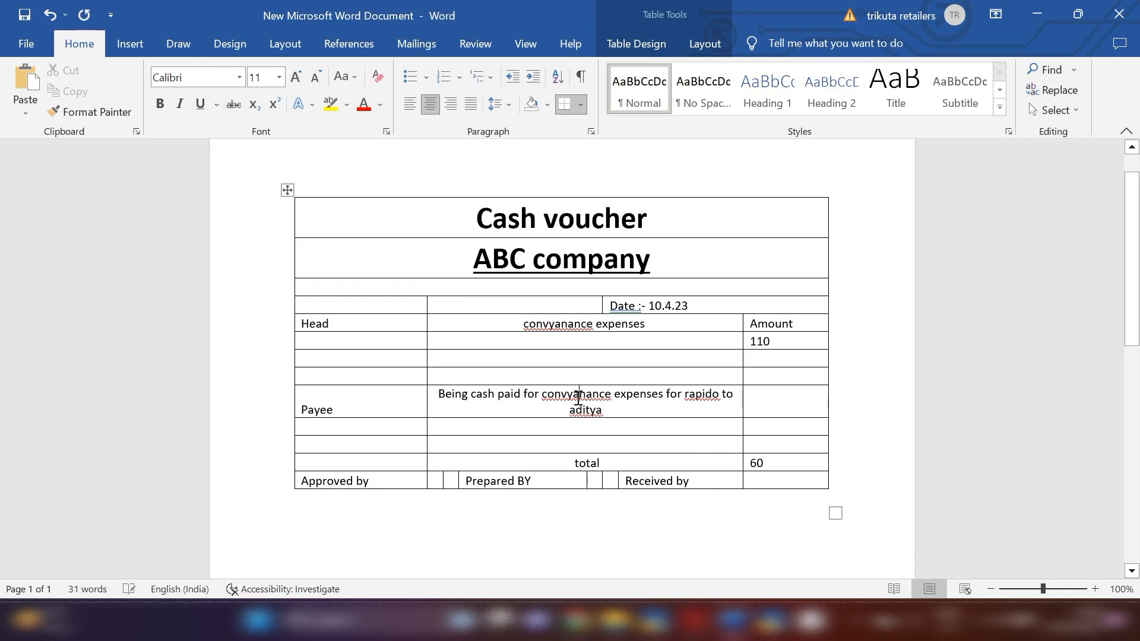
Copy the head from the Word voucher, switch to TallyPrime and set the new journal voucher's date to 15-4
click(578, 394)
drag(524, 326, 646, 326)
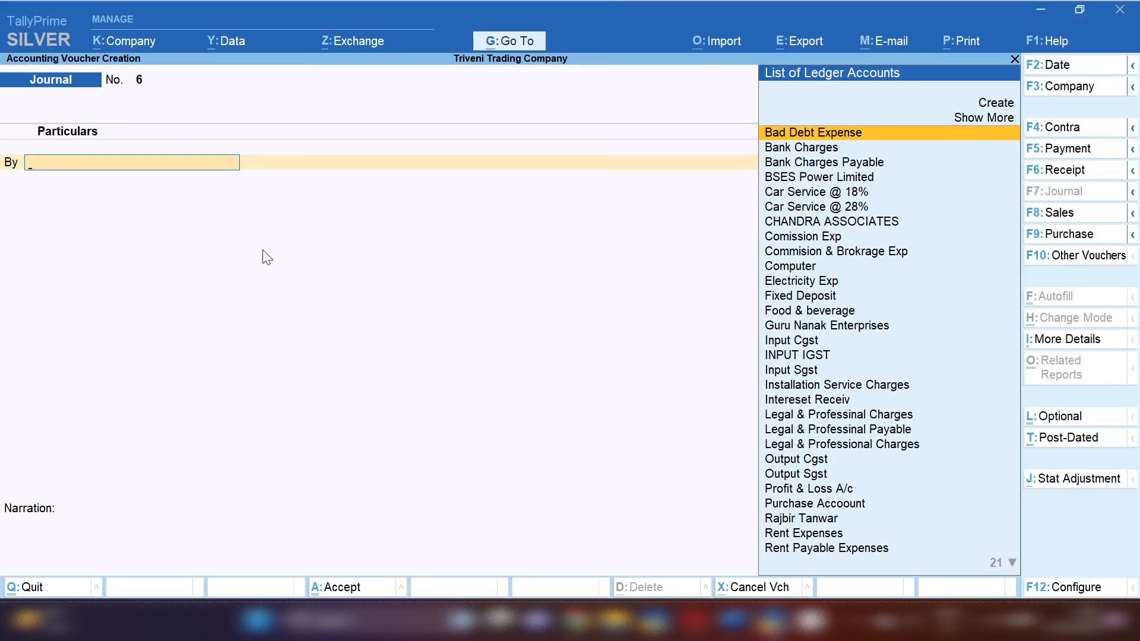
key(F2)
text(15-4)
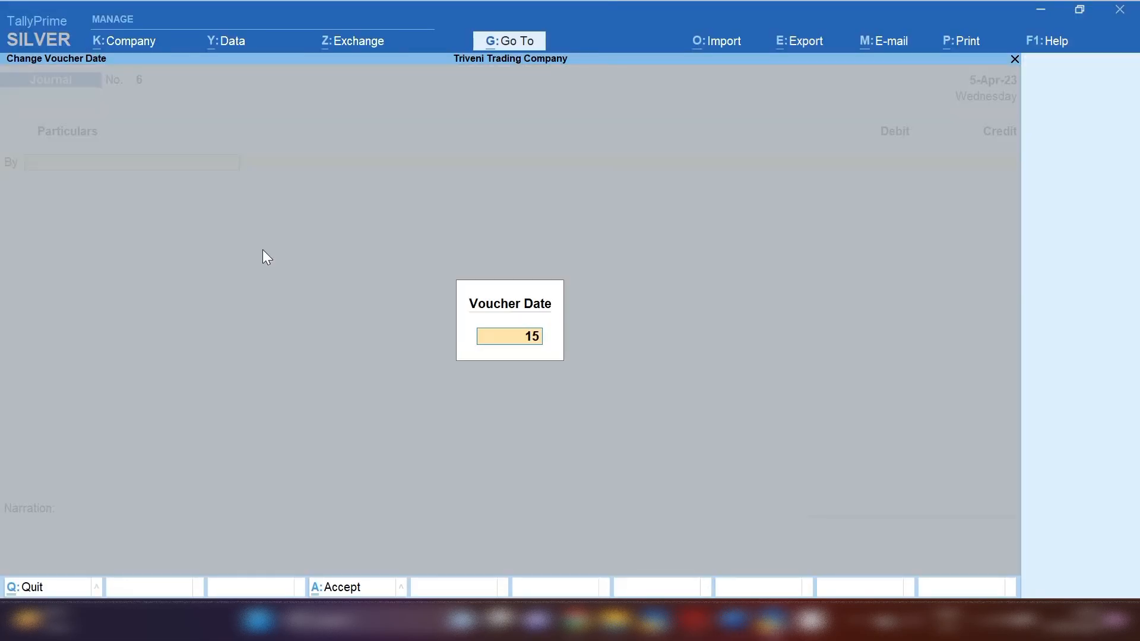
key(Return)
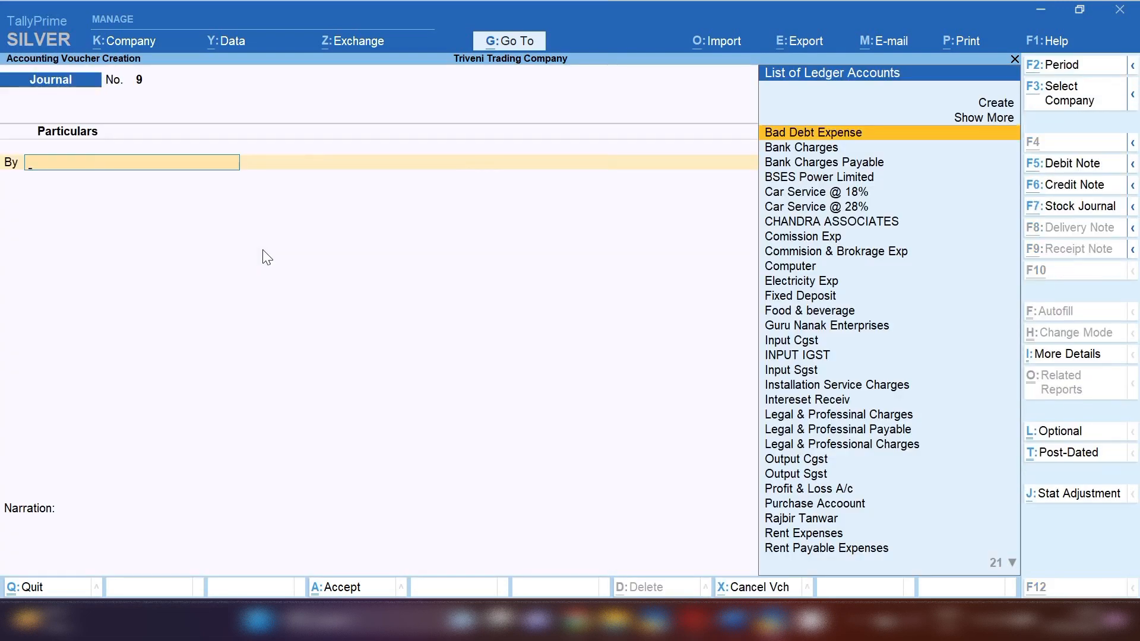
Create the ledger "convyanance expenses" under Indirect Expenses, with ledger type and GST applicability both Not Applicable
key(alt+c)
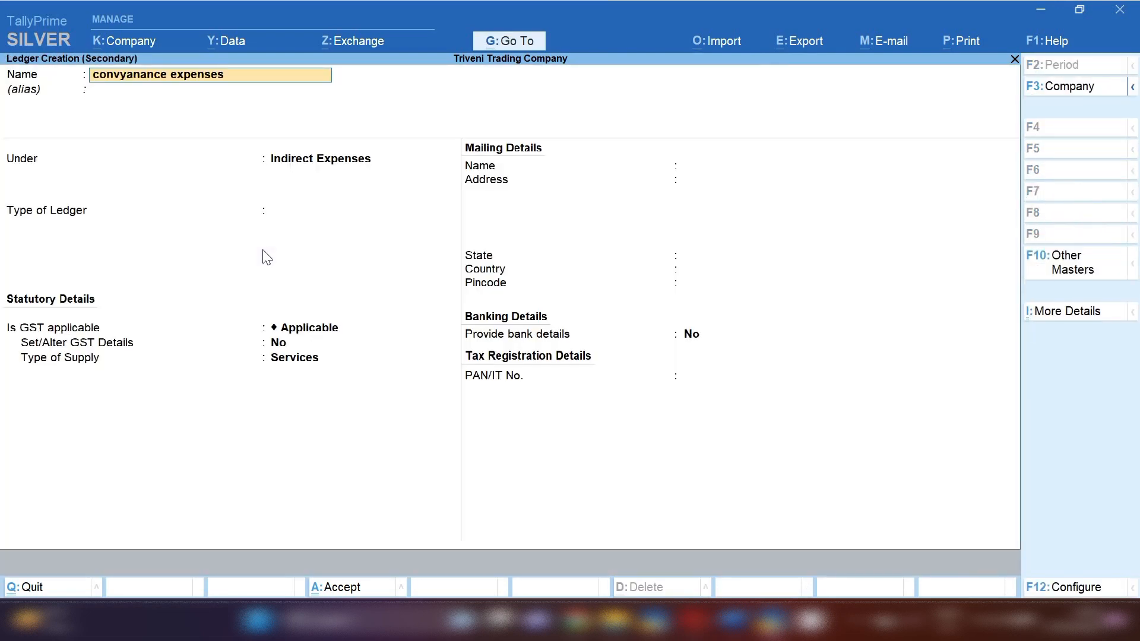
key(Return)
key(Return)
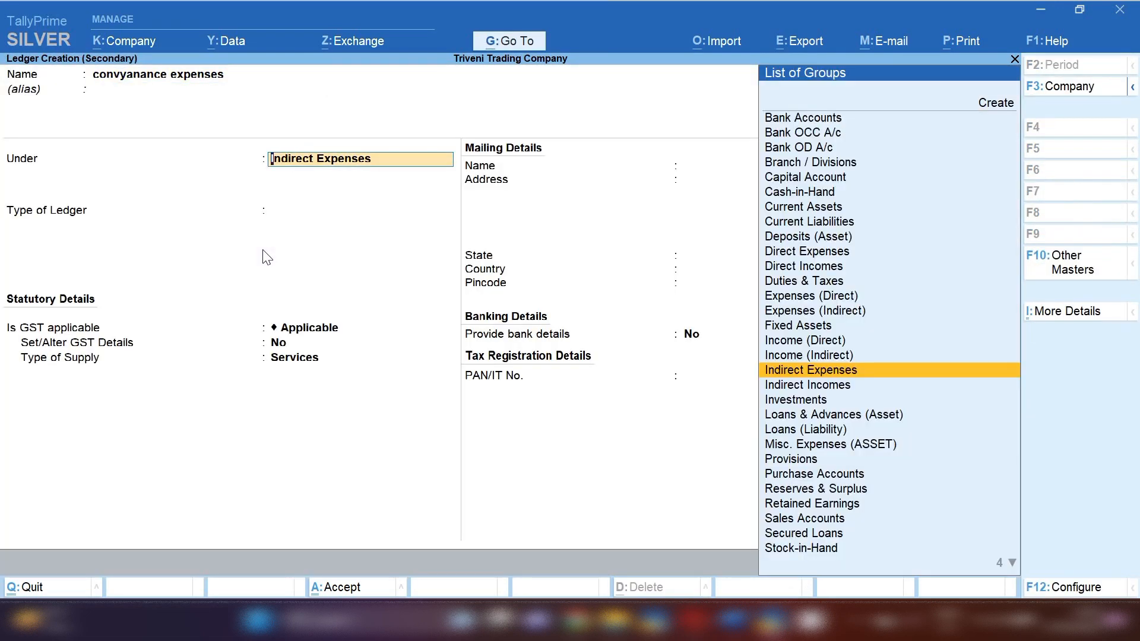
key(Return)
key(Return)
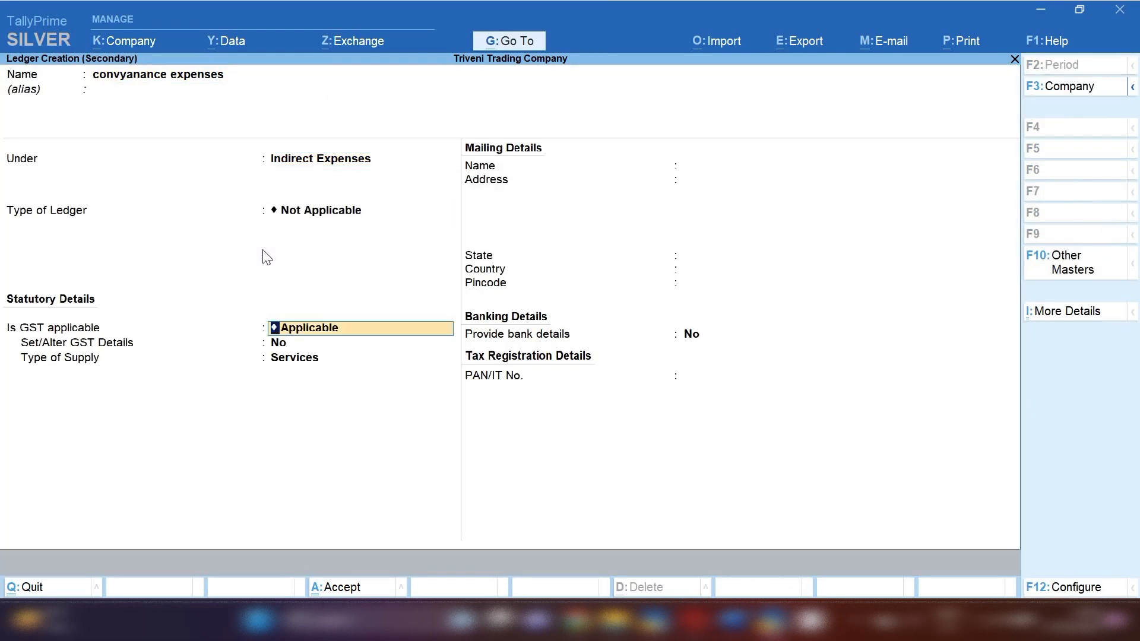
text(N)
key(Return)
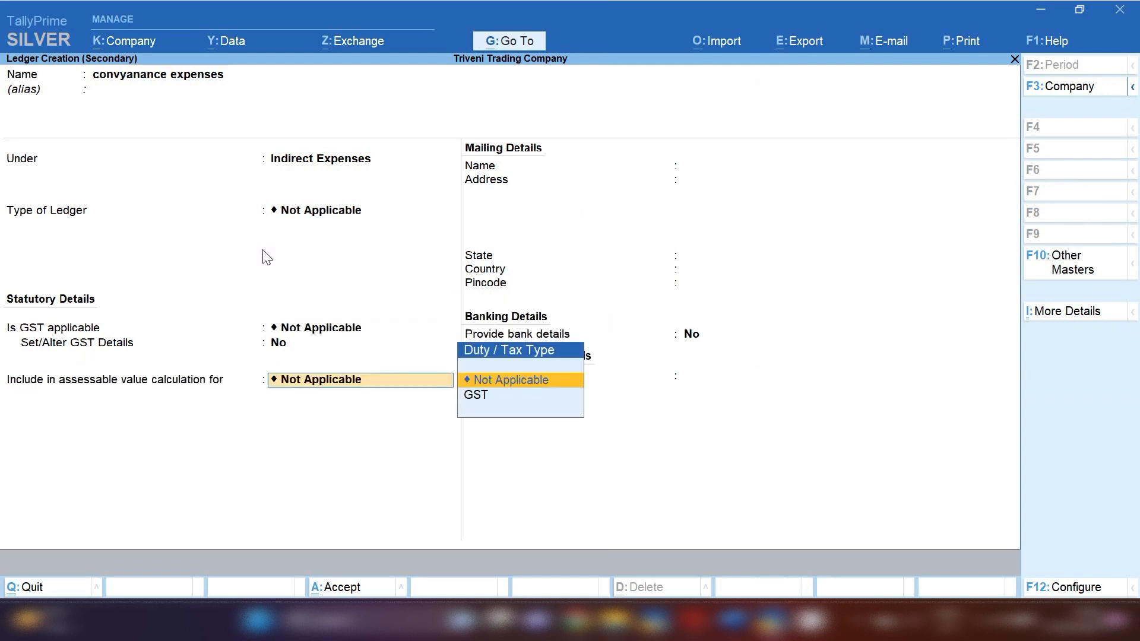
key(ctrl+a)
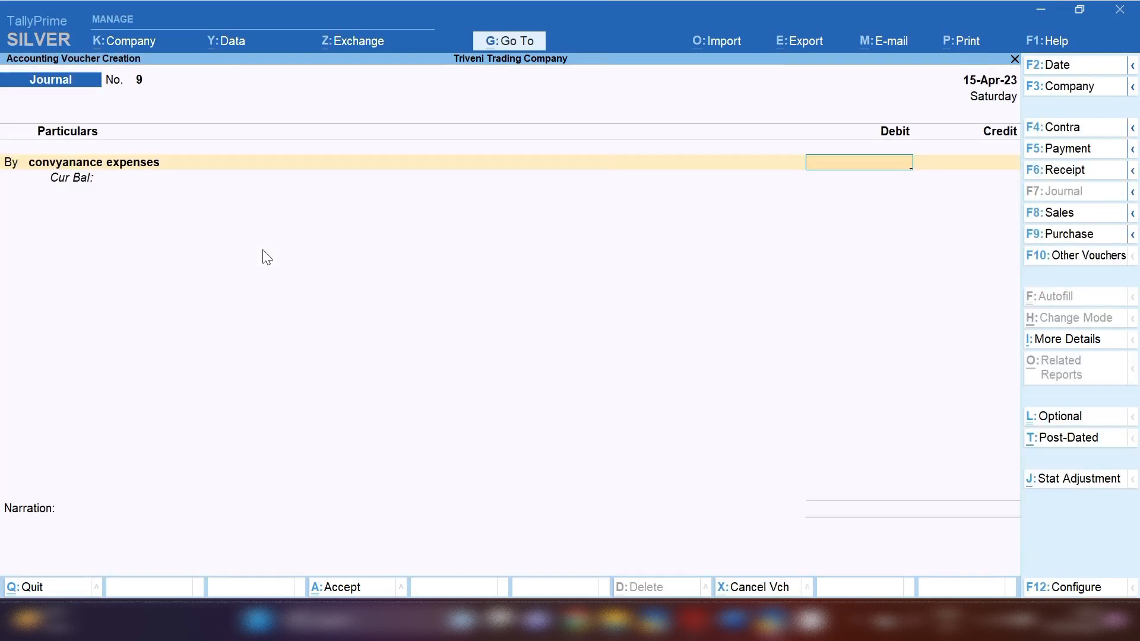
Debit convyanance expenses with 110 and credit the Cash ledger with 110 in the journal voucher
text(110)
key(Return)
key(Return)
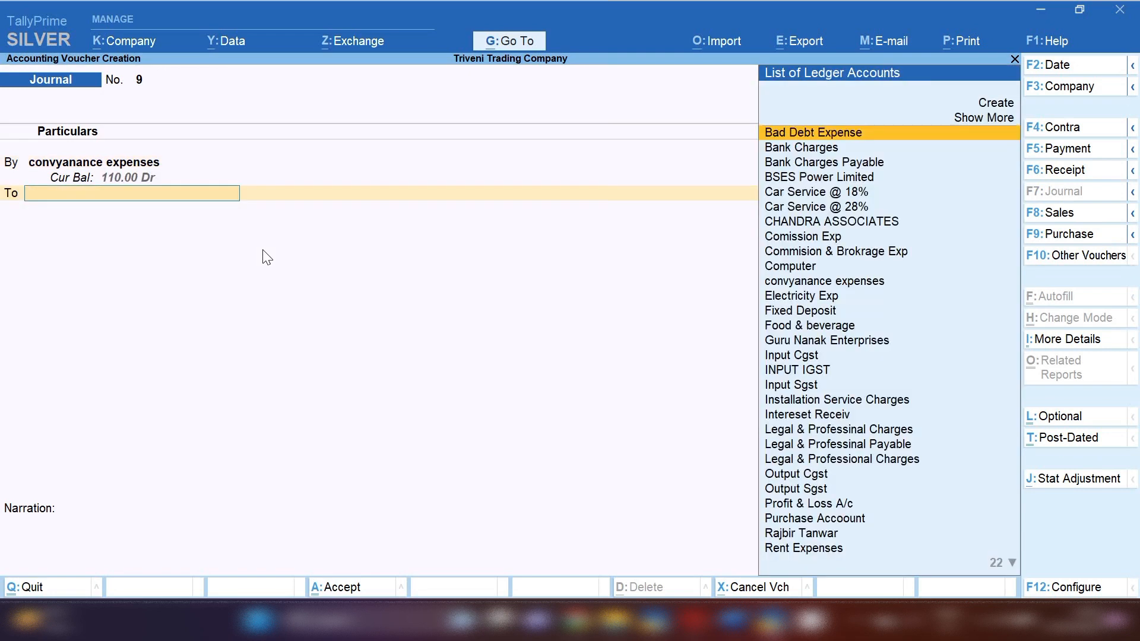
text(Cash)
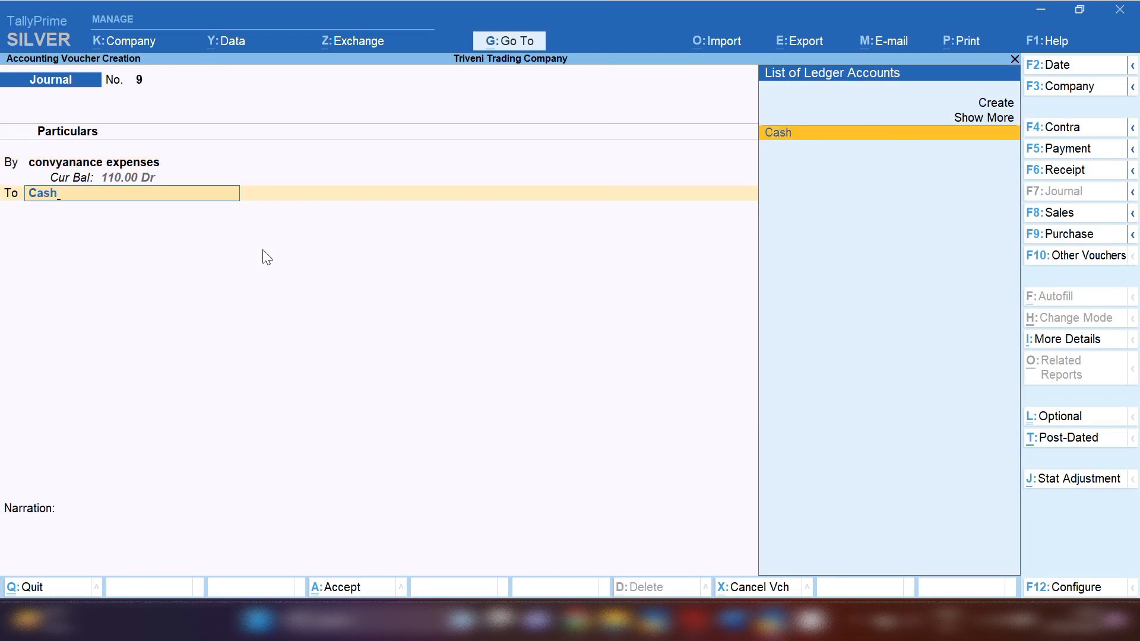
key(Return)
key(Return)
key(Return)
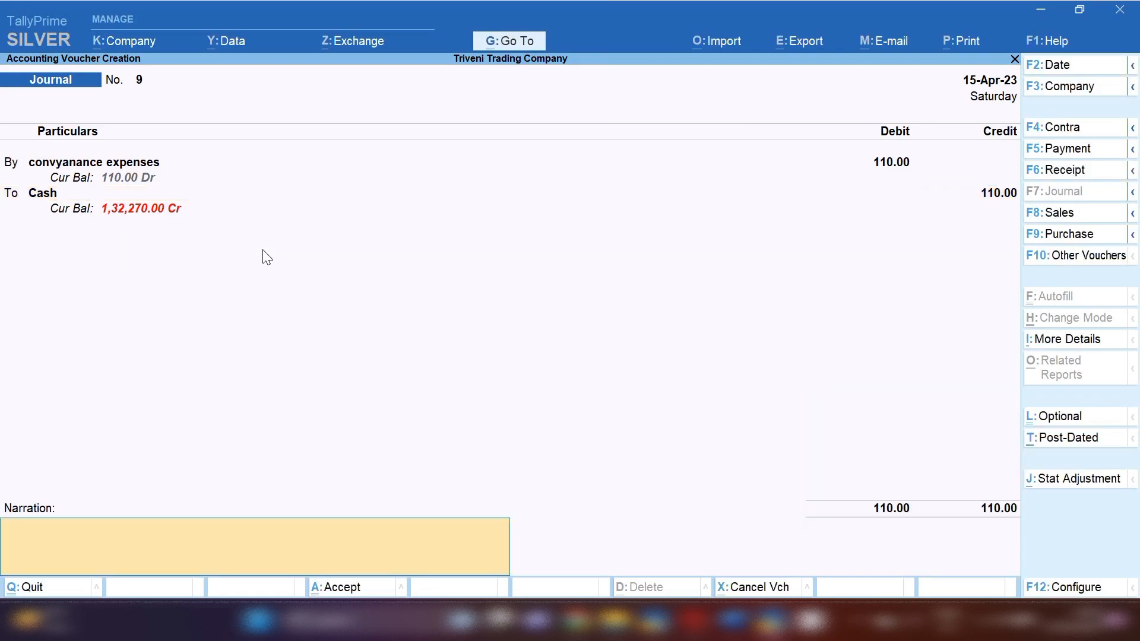
Copy the payee description from the Word voucher and paste it as the narration of the TallyPrime conveyance journal voucher
key(alt+Tab)
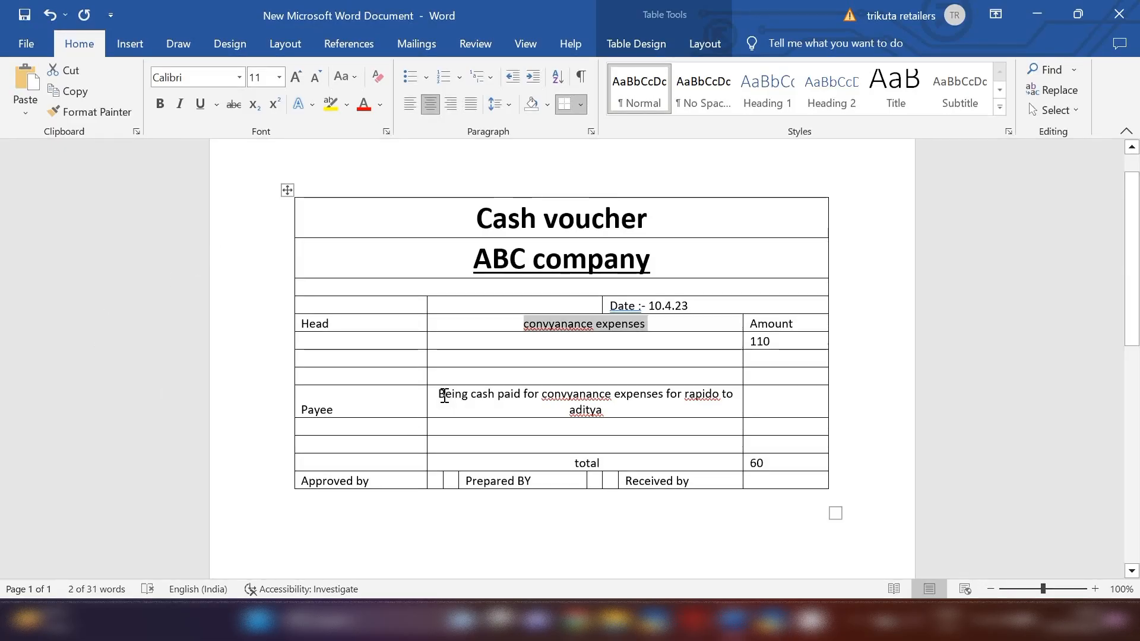
drag(444, 395, 634, 411)
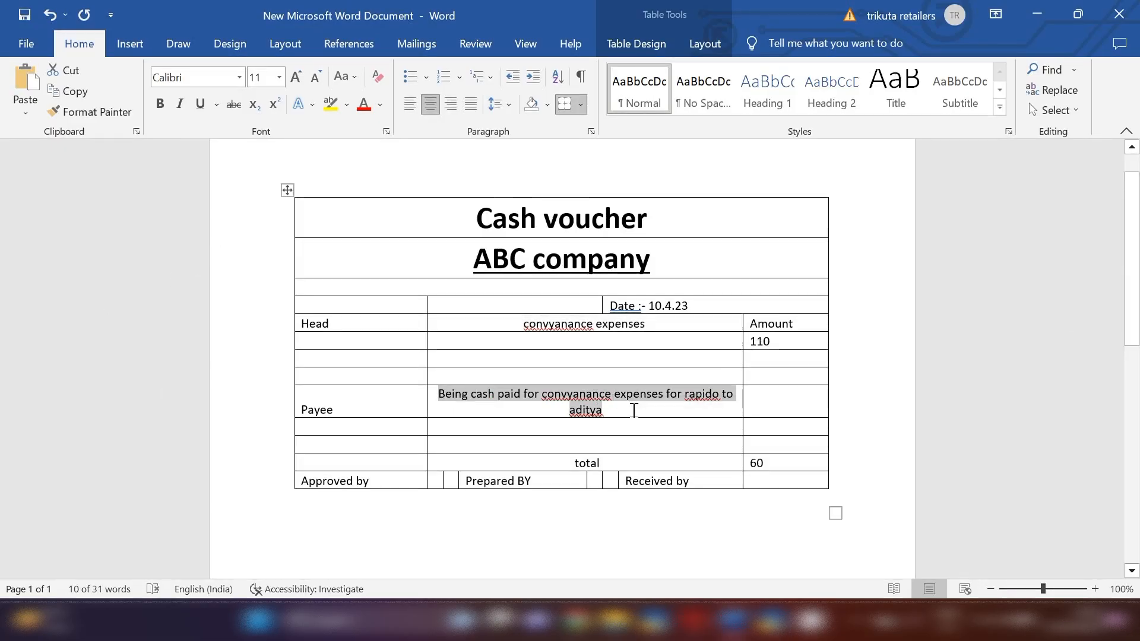
key(ctrl+c)
key(alt+Tab)
key(ctrl+alt+v)
key(Return)
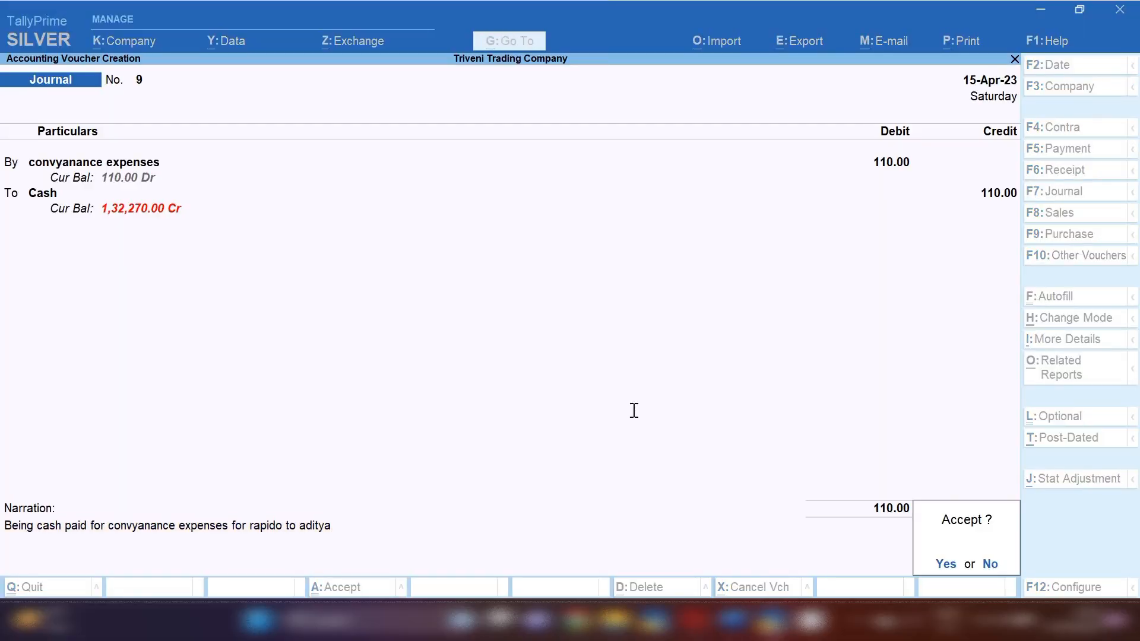
Accept the 110 conveyance journal voucher, switch to Word and set the cash voucher's amount and total to 1000
key(Return)
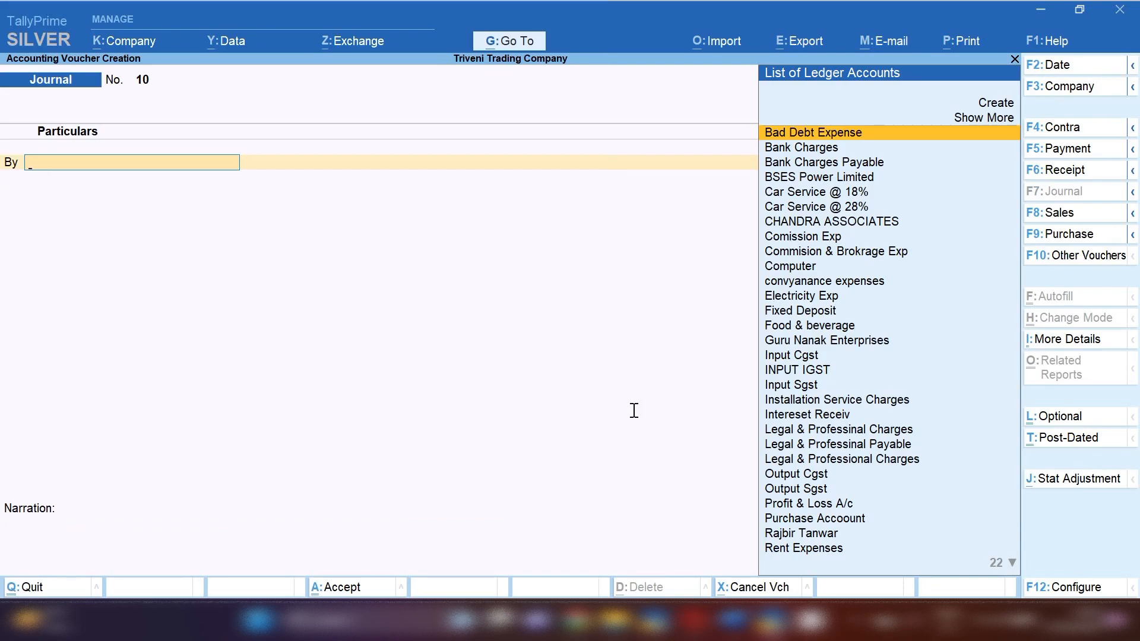
key(alt+Tab)
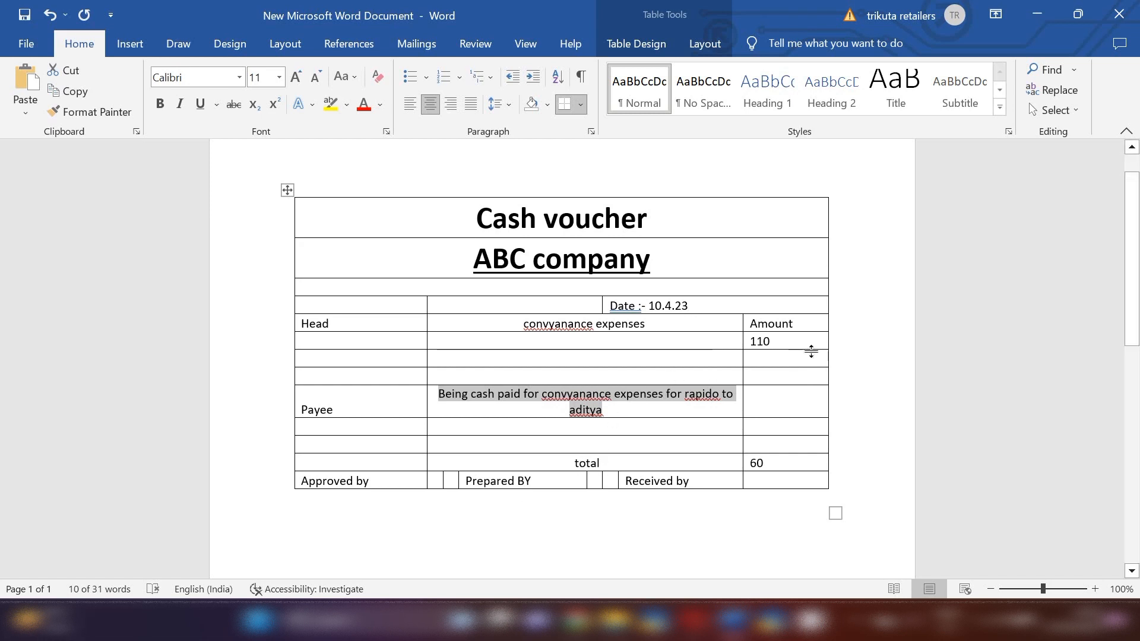
click(797, 344)
key(BackSpace)
key(BackSpace)
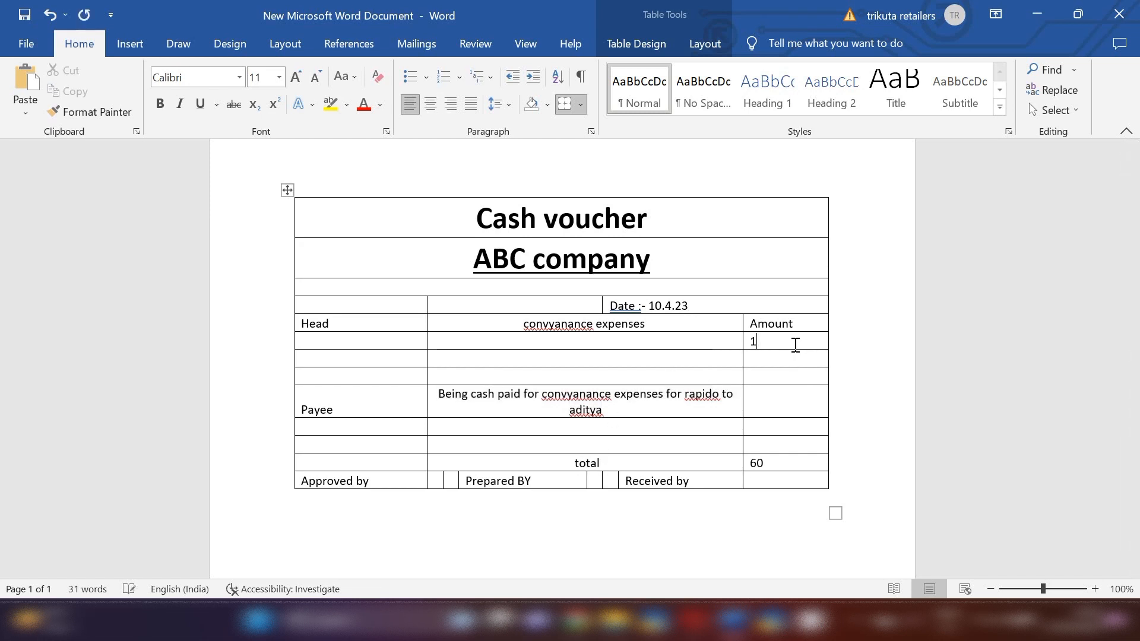
text(000)
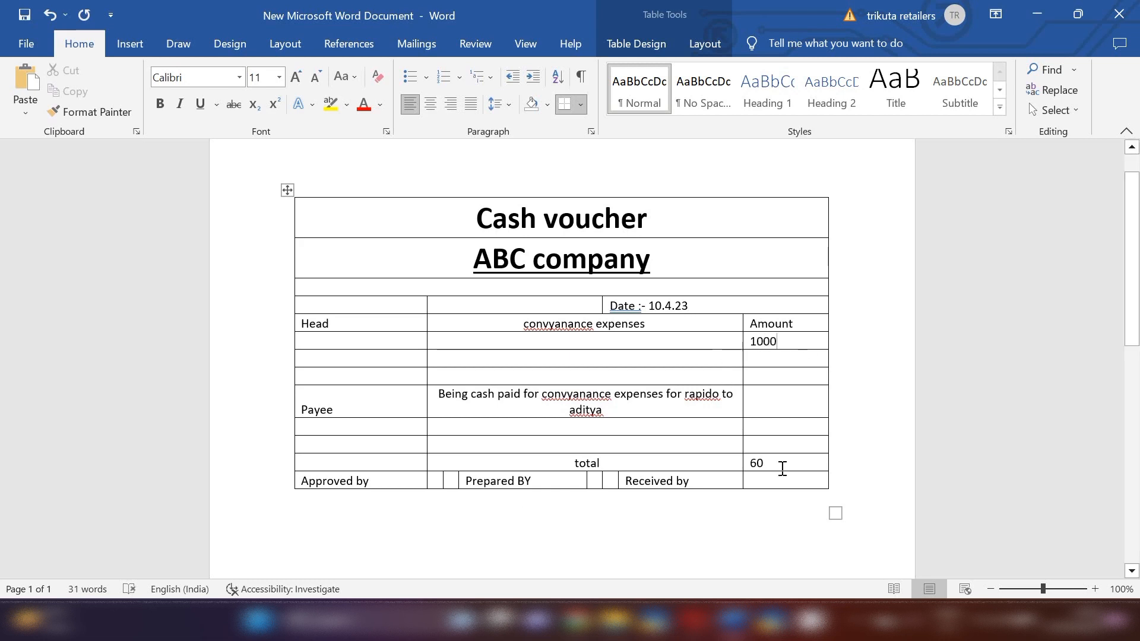
key(BackSpace)
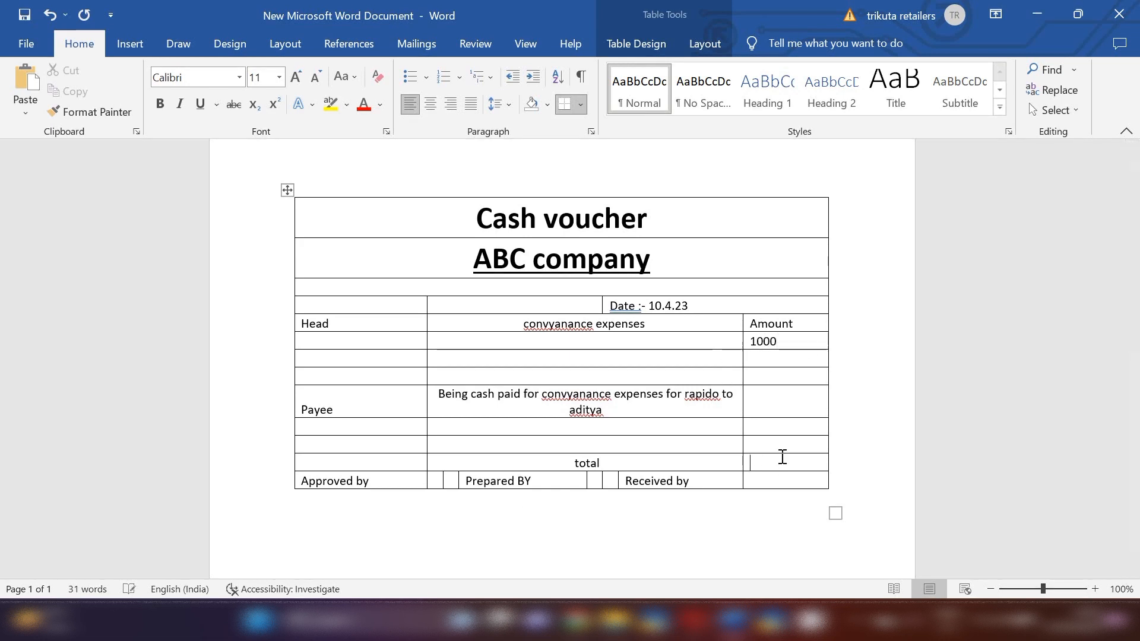
text(000)
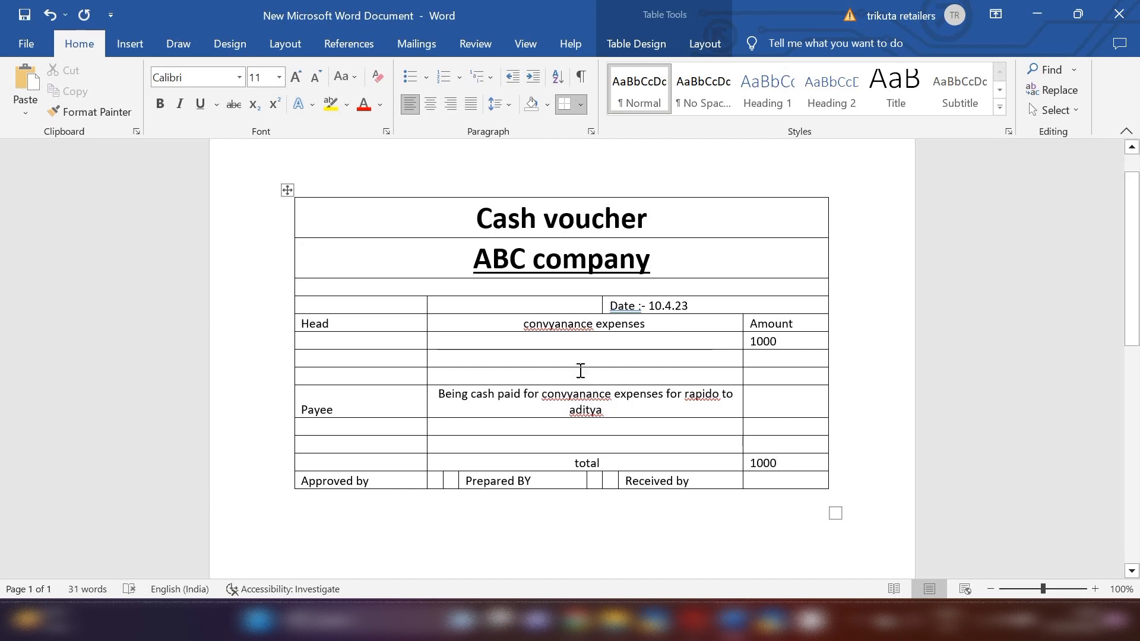
Change the date on the Word cash voucher to 20.4.23
click(661, 307)
key(BackSpace)
key(BackSpace)
text(20)
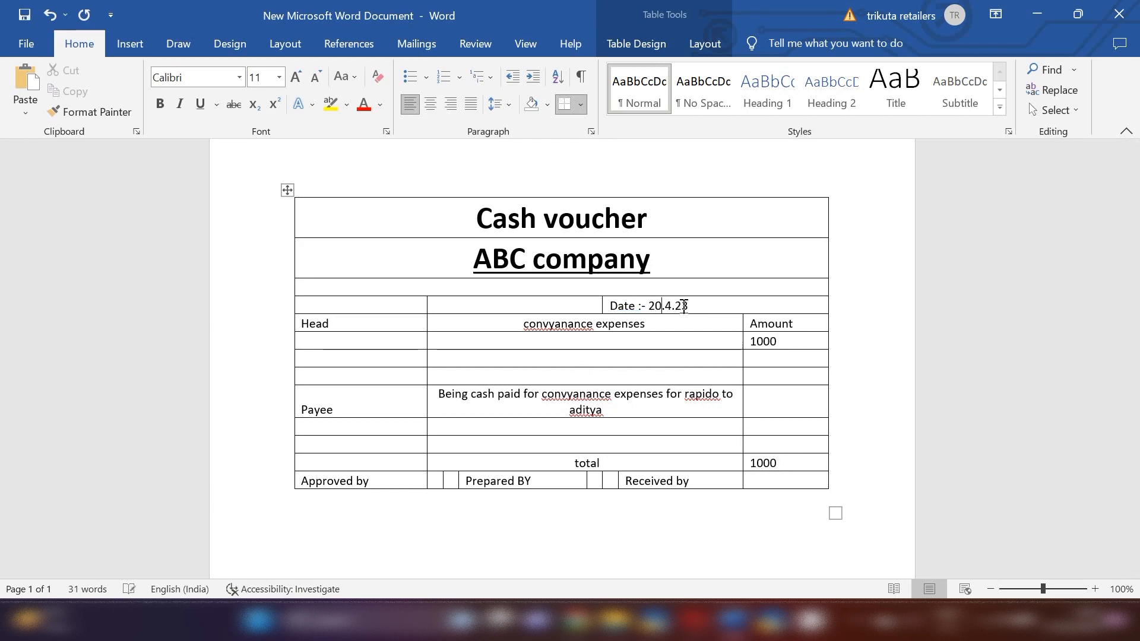
Switch to TallyPrime and set the new journal voucher's date to 20-Apr-23, matching the Word voucher
key(alt+Tab)
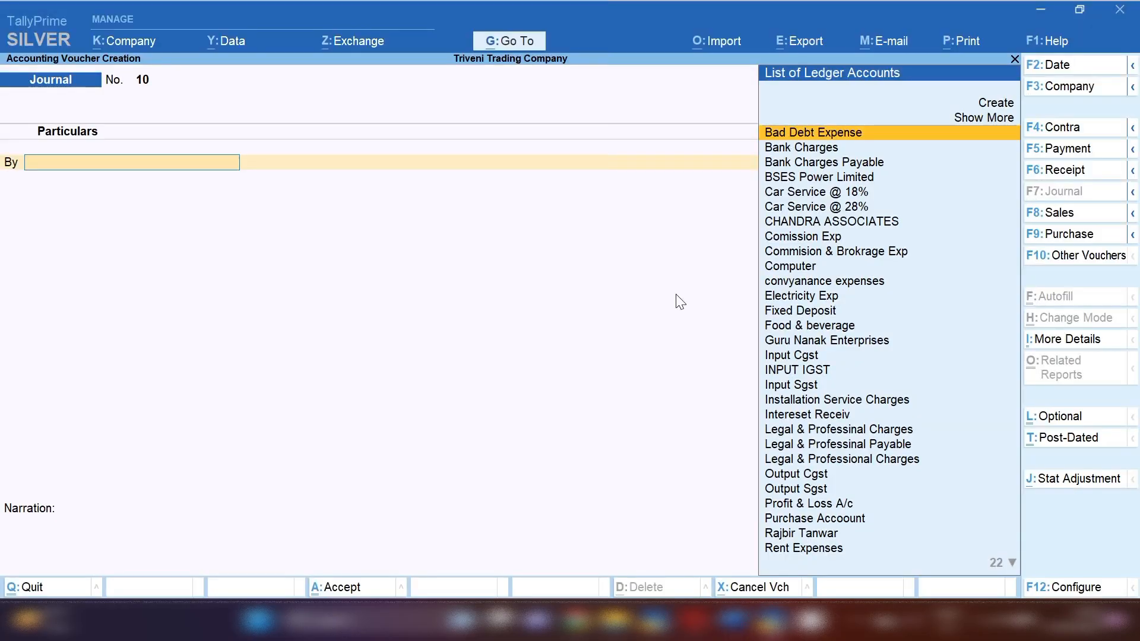
key(F2)
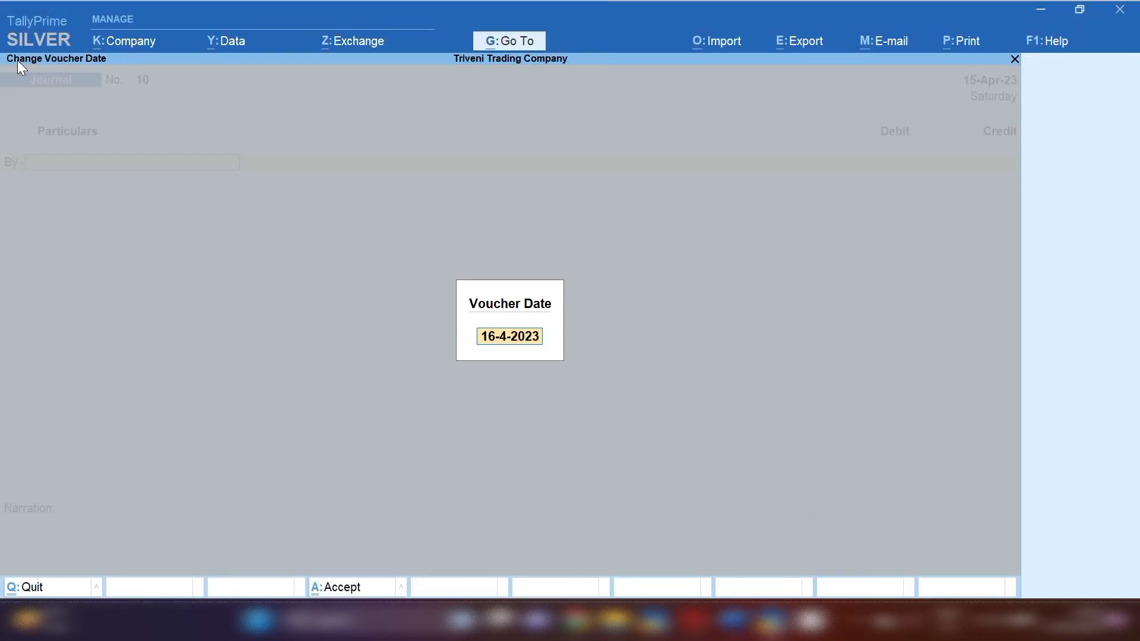
key(alt+Tab)
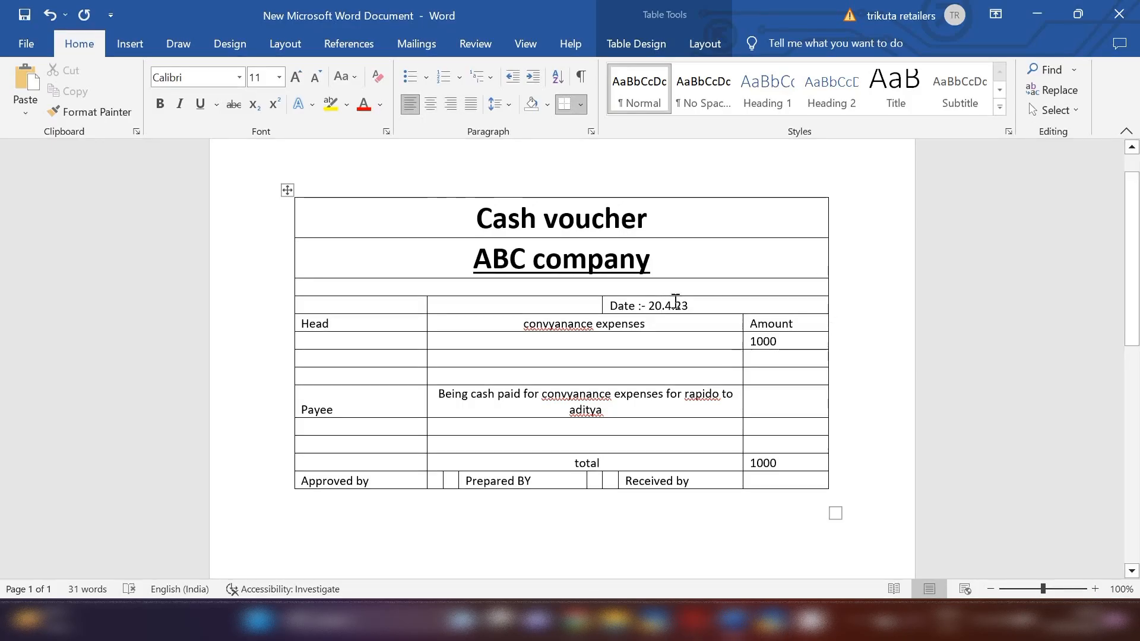
key(alt+Tab)
text(20.)
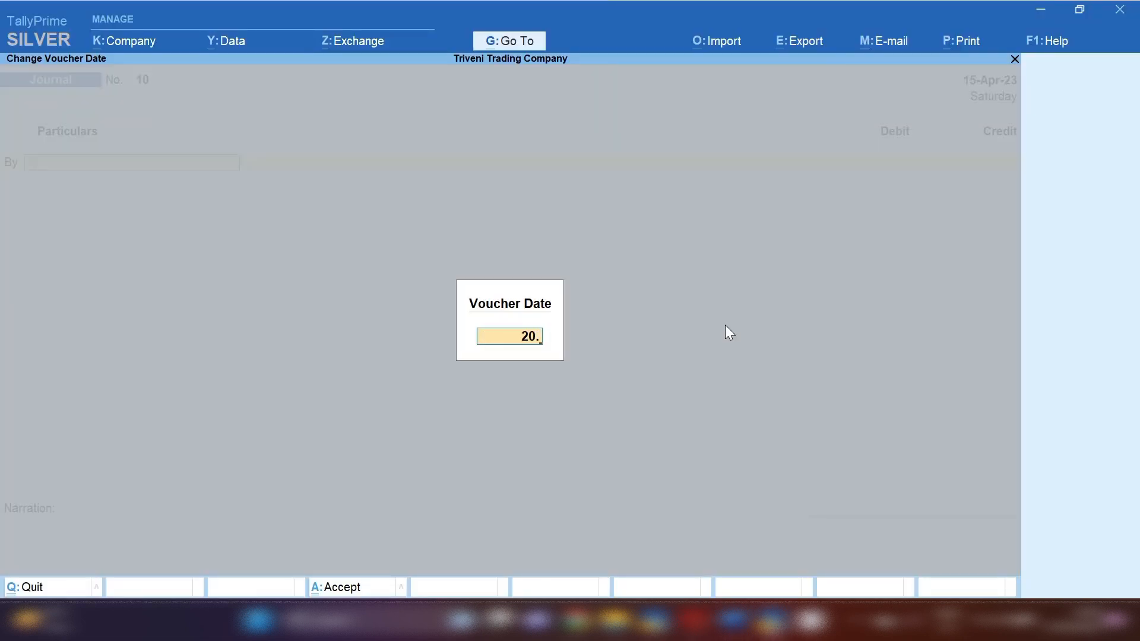
key(Return)
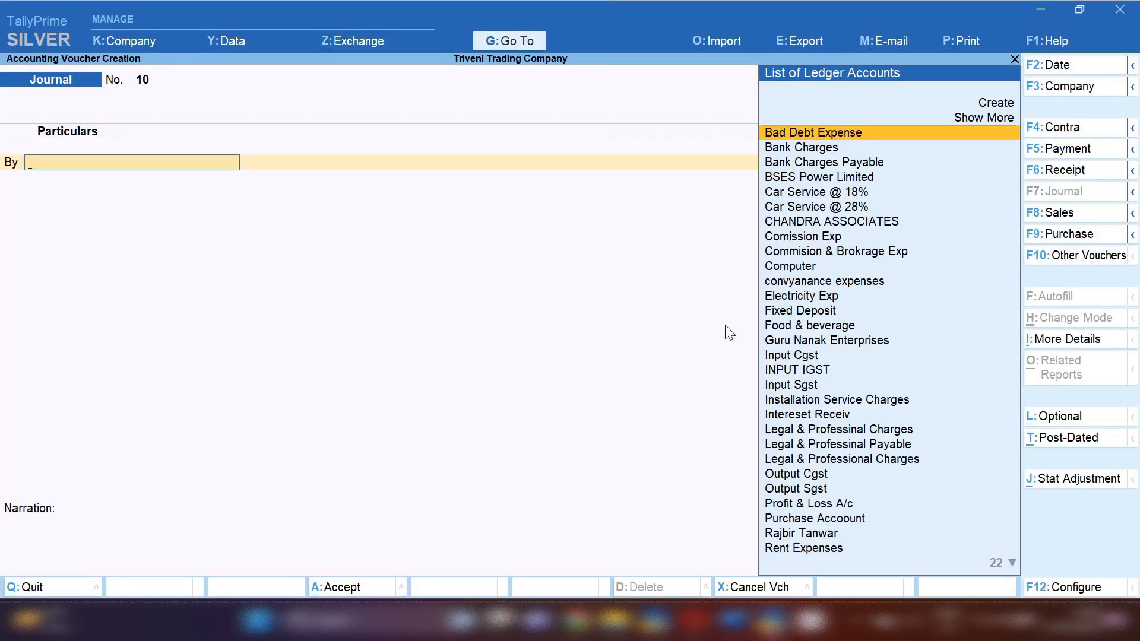
Debit convyanance expenses with 1000, credit Cash with 1000, and accept the journal voucher with a blank narration
text(Con)
key(Return)
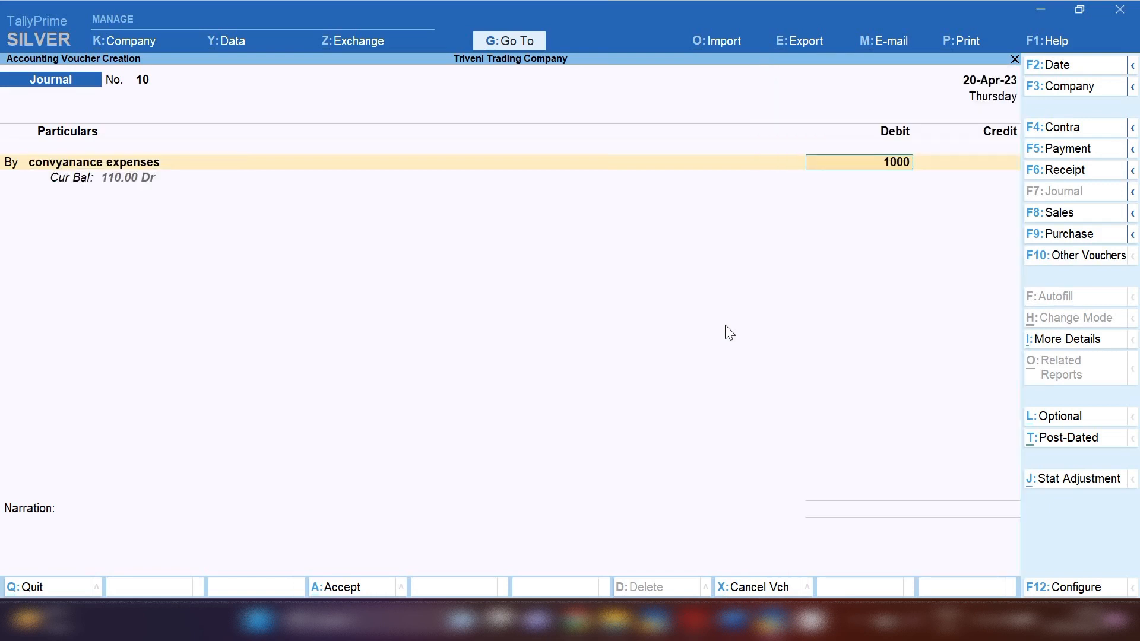
key(Return)
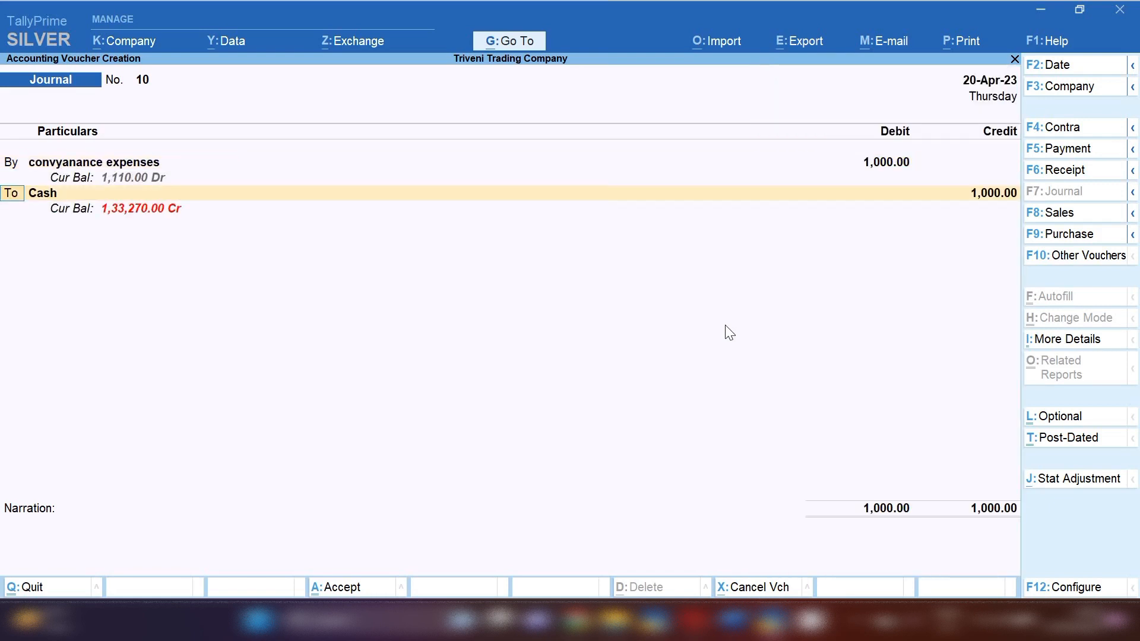
key(Return)
key(Return)
key(Return)
key(Return)
key(Return)
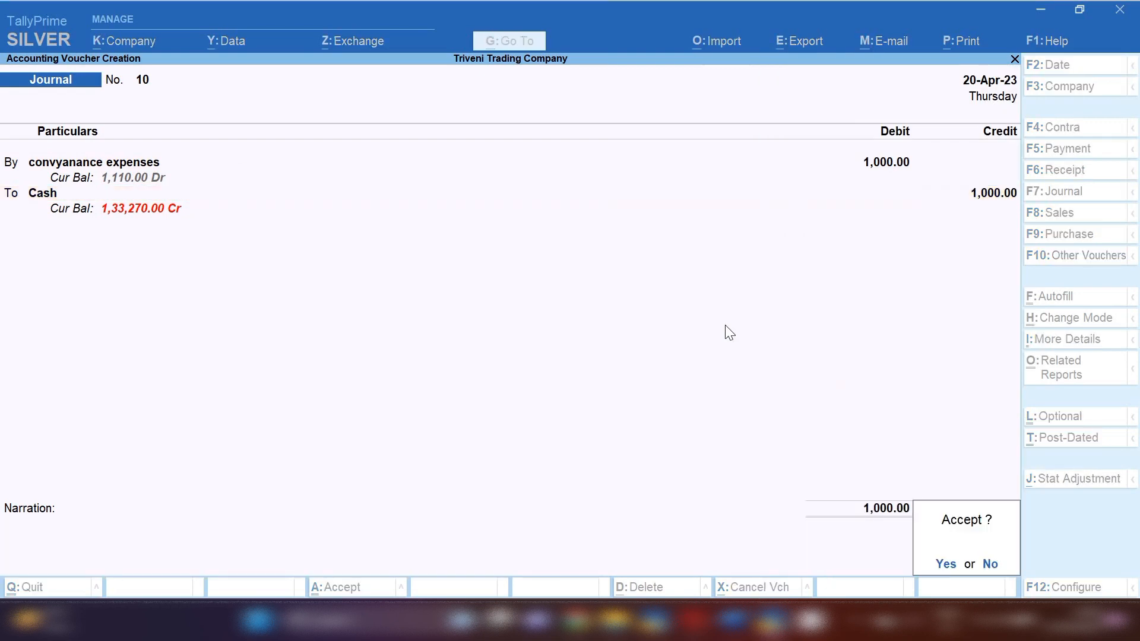
key(Return)
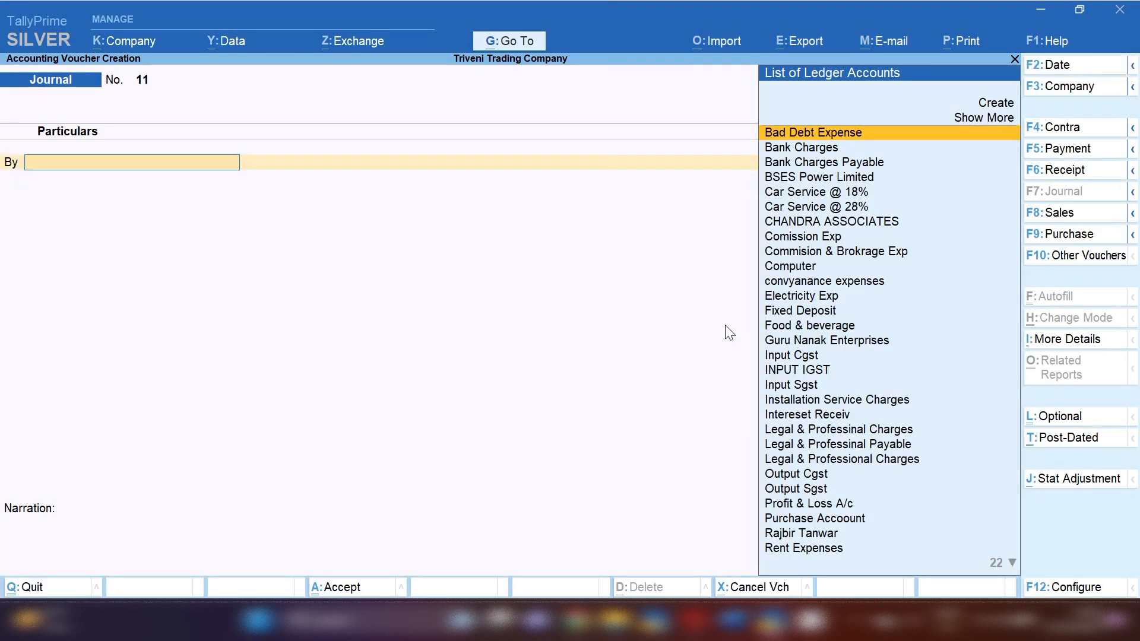